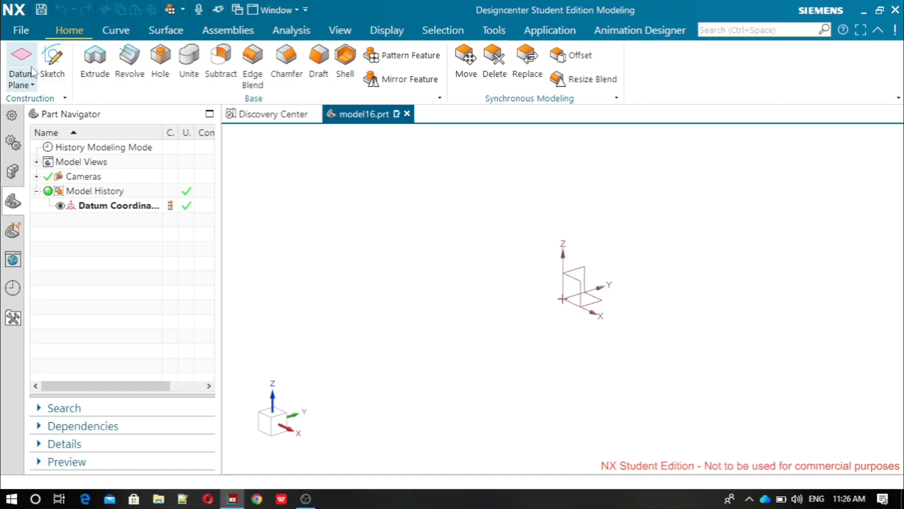
- Create a sketch on the datum XY plane and draw a 60 mm diameter circle centred on the origin
click(54, 65)
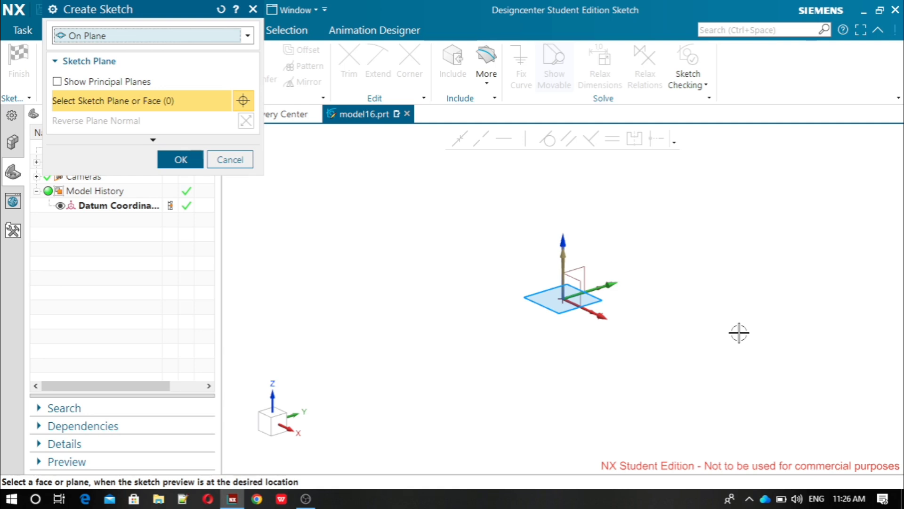
click(589, 301)
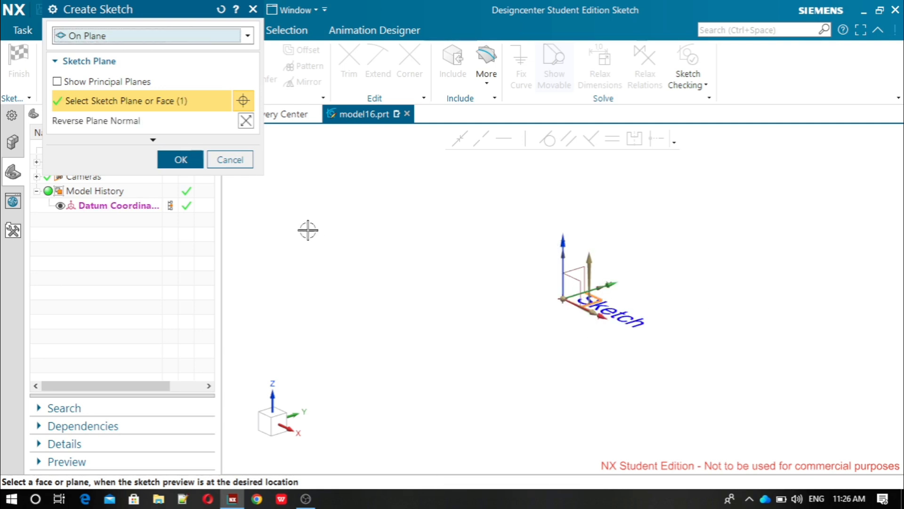
click(185, 165)
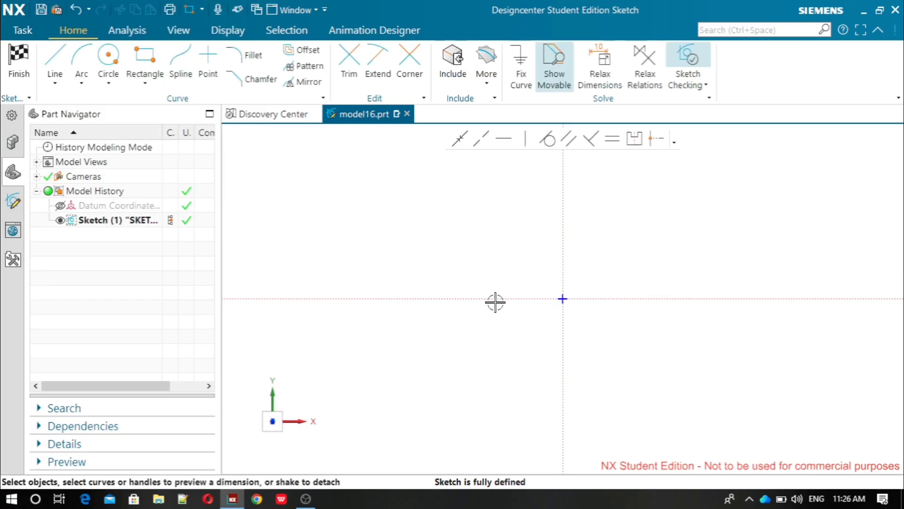
click(108, 59)
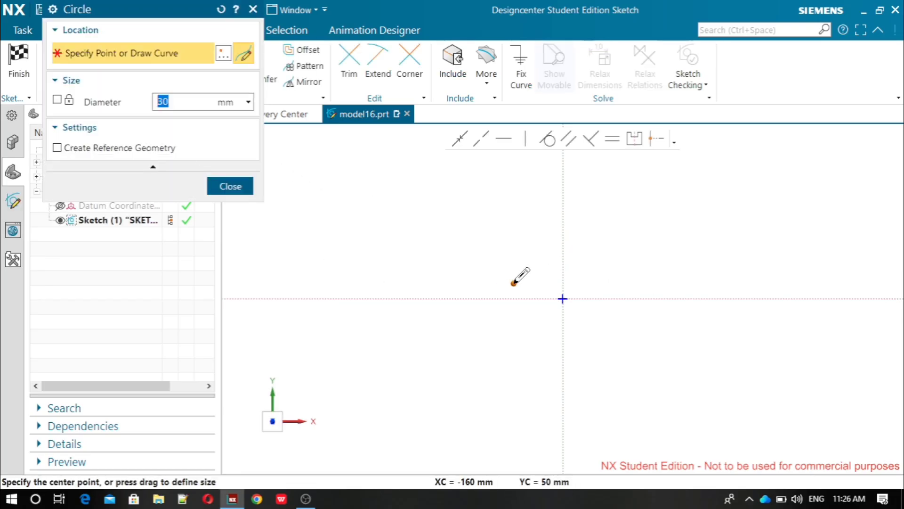
click(563, 298)
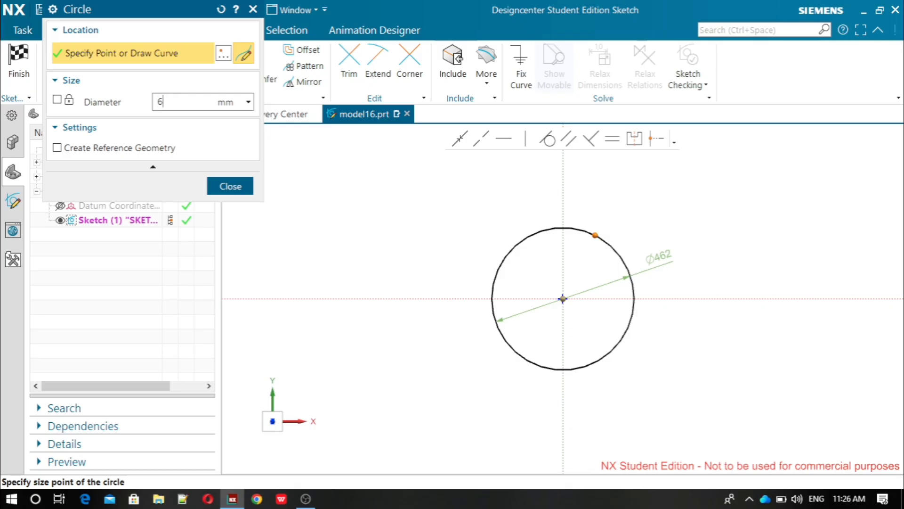
key(Return)
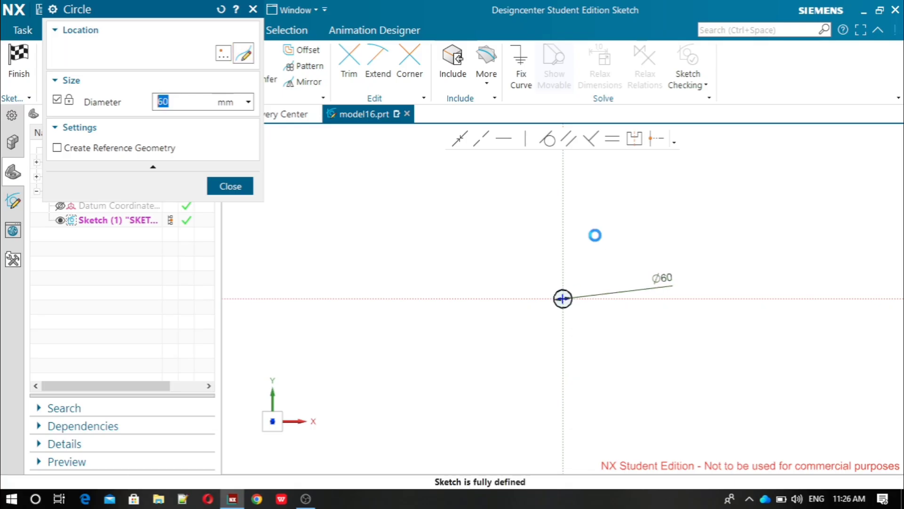
click(231, 187)
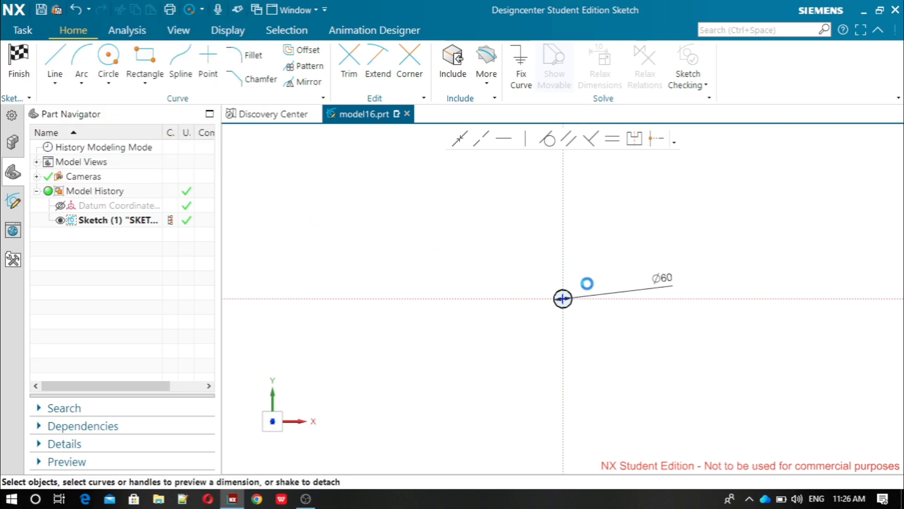
- Delete the circle's diameter dimension and finish the sketch
scroll(589, 283, up, 5)
scroll(391, 400, up, 3)
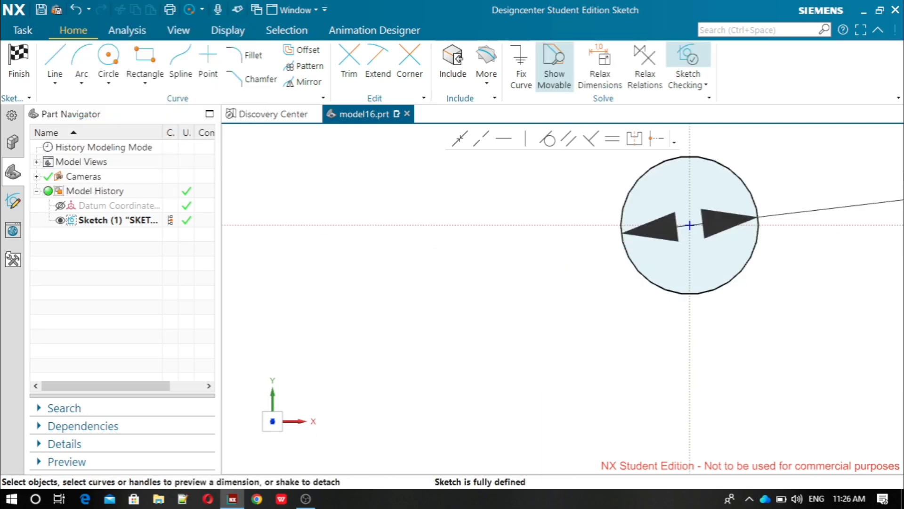
scroll(777, 236, up, 3)
right_click(769, 224)
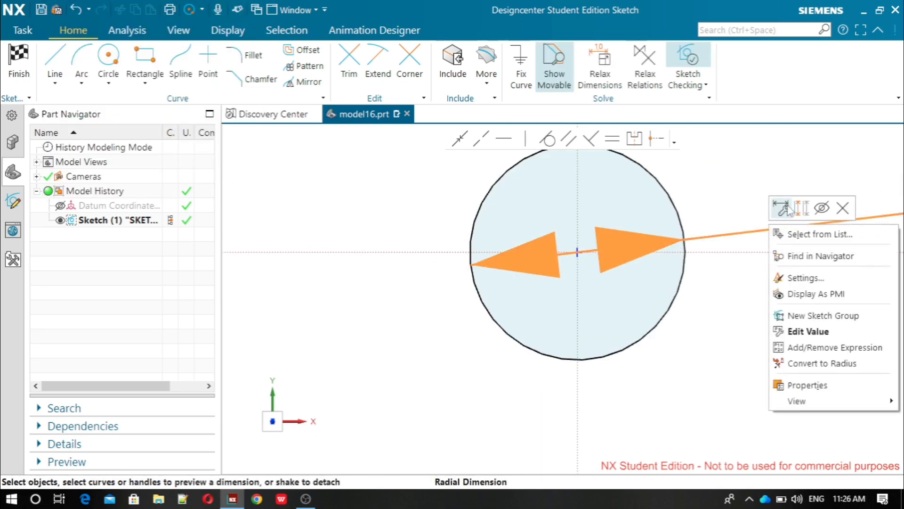
click(844, 208)
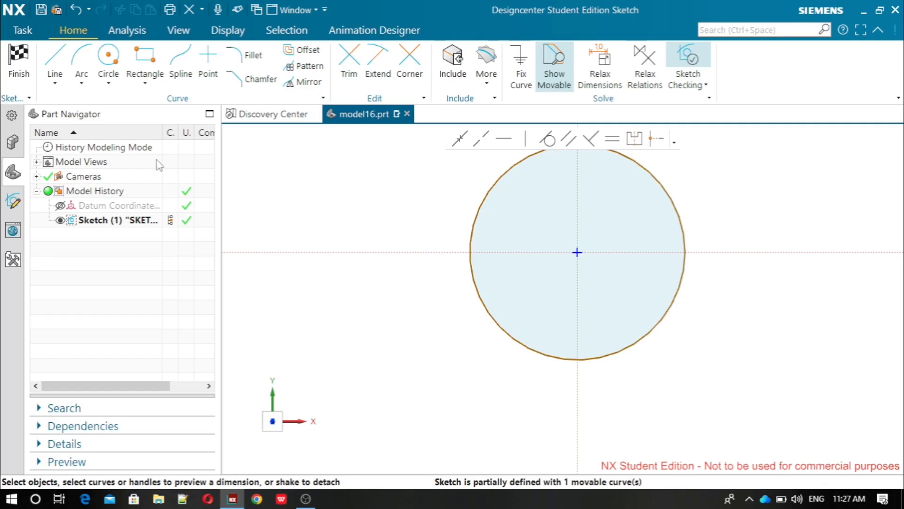
click(18, 61)
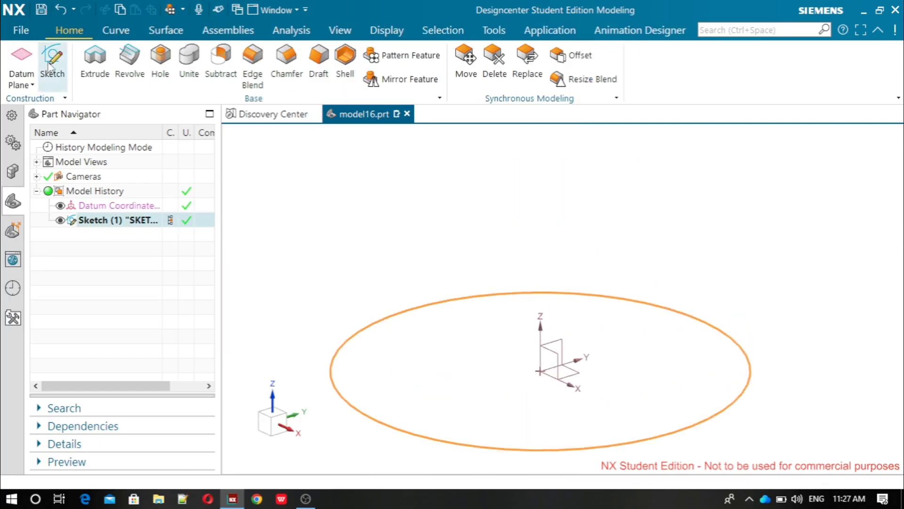
- Extrude the sketched circle 10 mm upward to form the base disc
click(95, 61)
text(10)
key(Return)
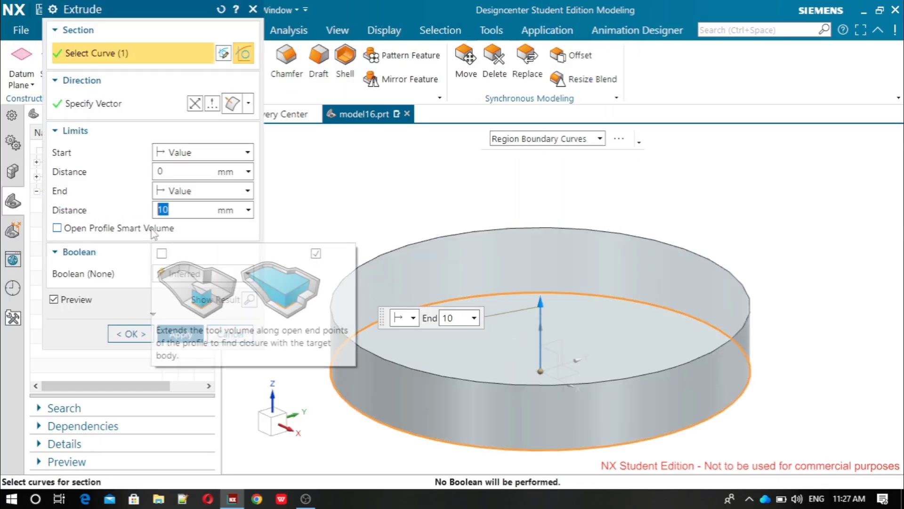
click(167, 333)
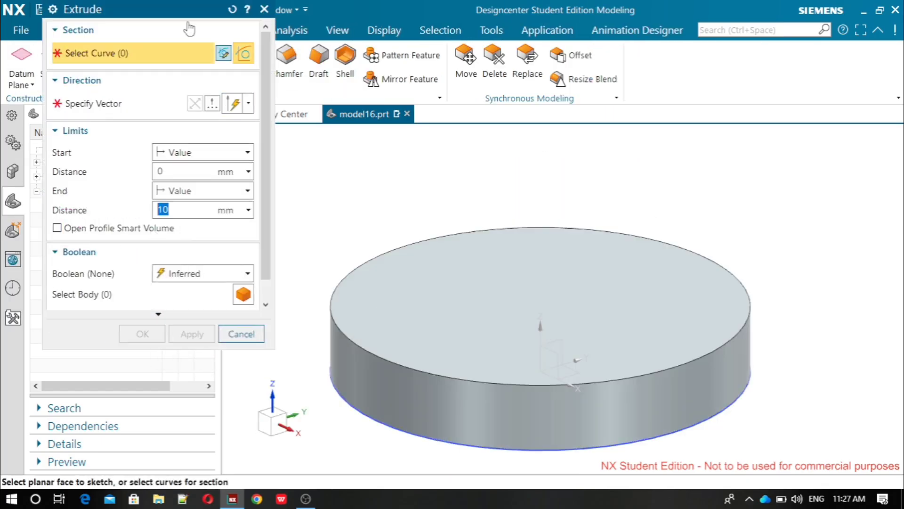
click(264, 9)
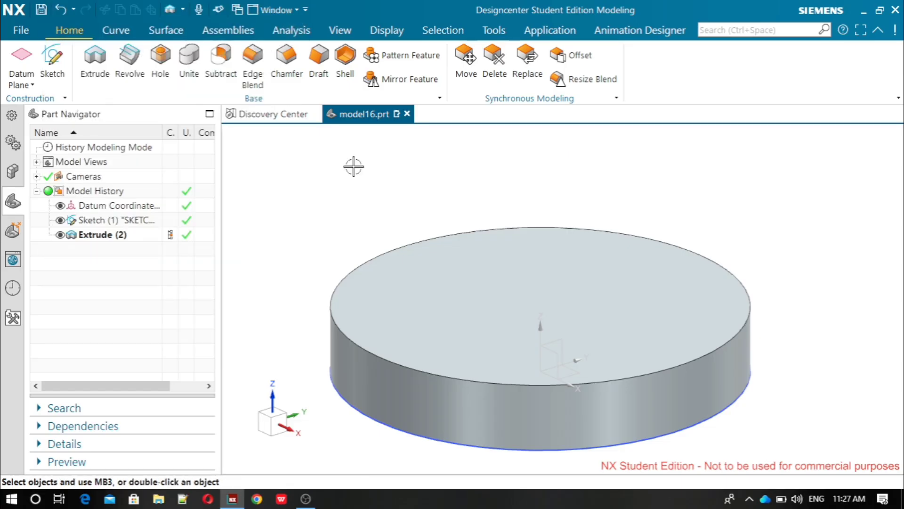
- Sketch a 40 mm diameter circle centred on the origin on the disc's top face and finish the sketch
click(52, 75)
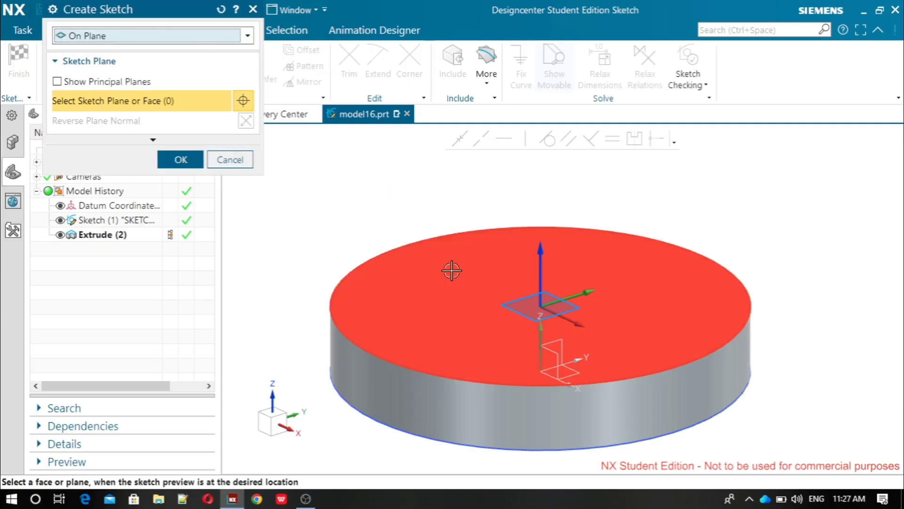
click(464, 295)
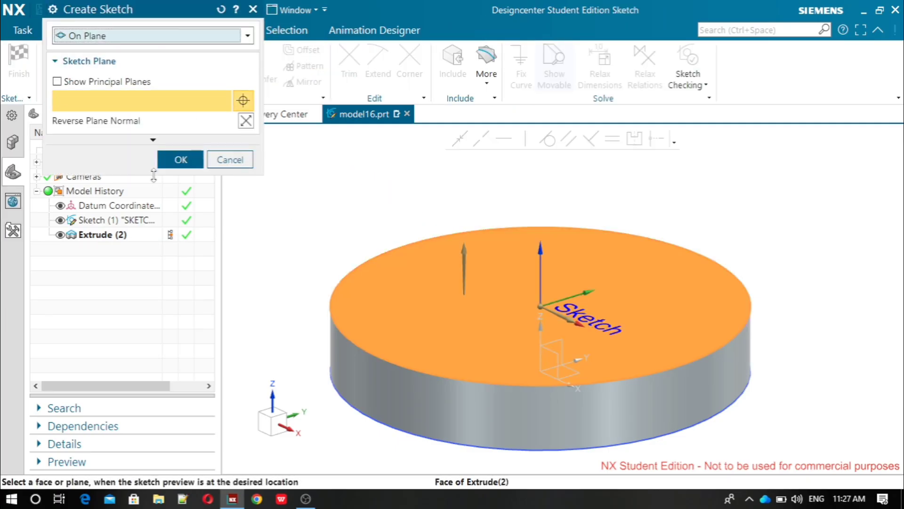
click(181, 159)
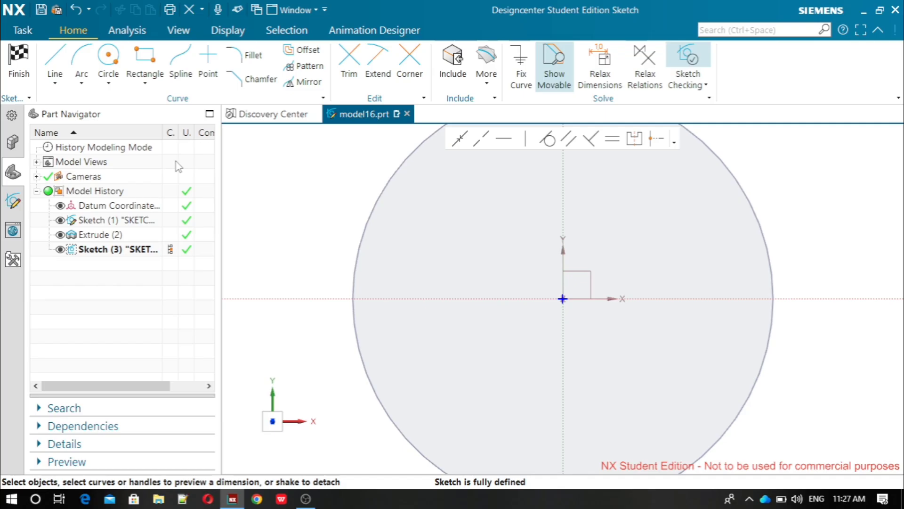
scroll(761, 195, down, 2)
scroll(777, 174, up, 1)
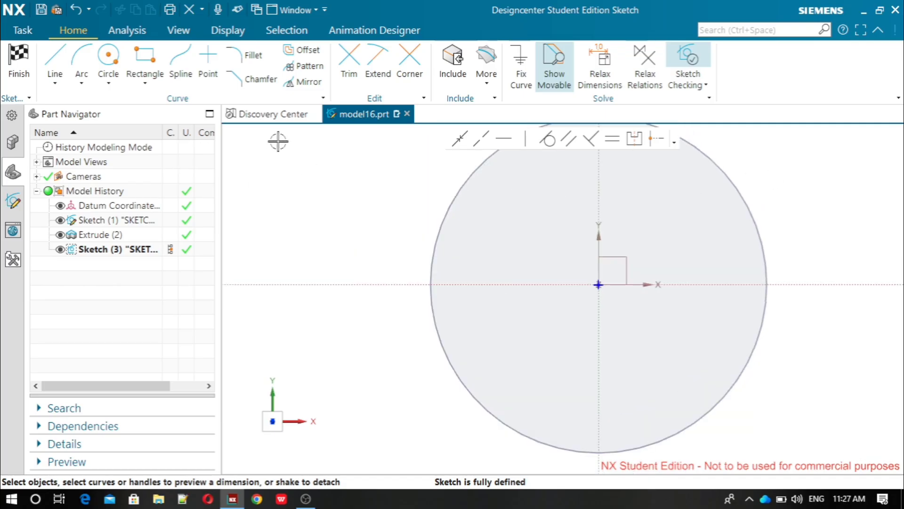
click(108, 59)
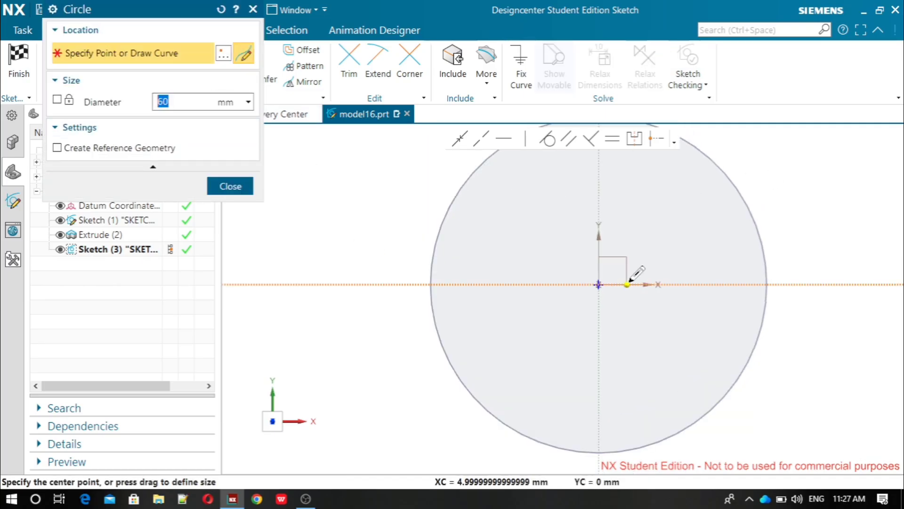
click(598, 285)
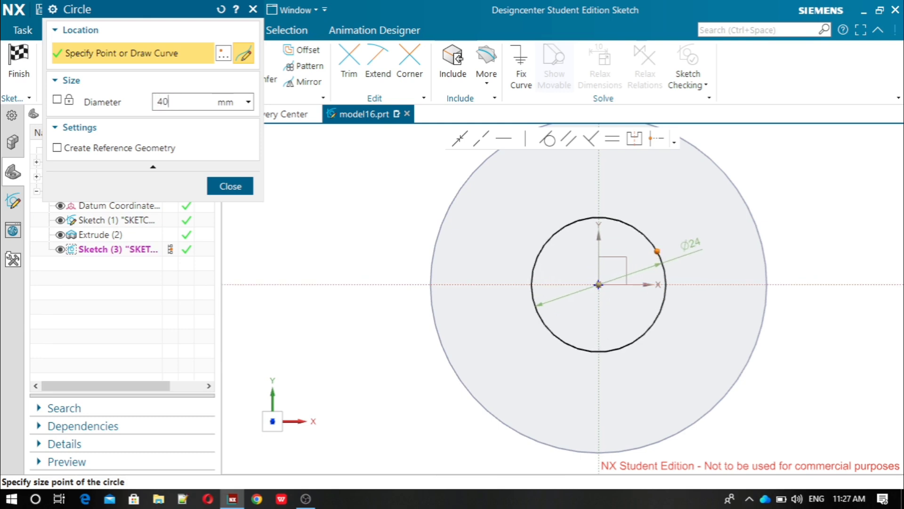
key(Return)
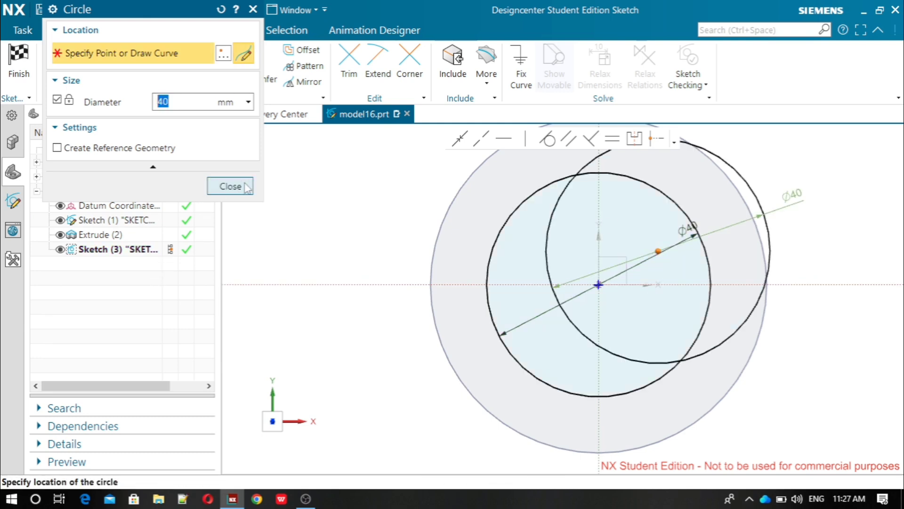
click(246, 188)
click(19, 60)
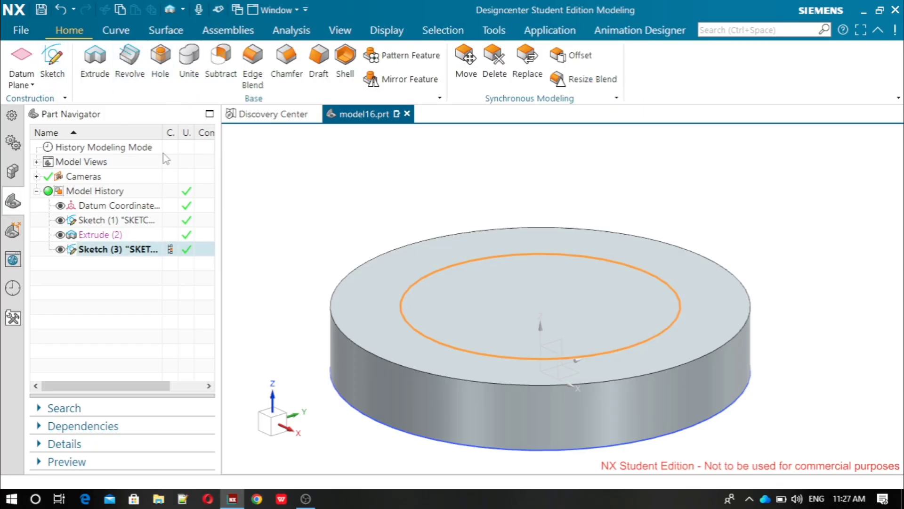
- Extrude the 40 mm circle 50 mm upward from the disc, united with the base body
click(94, 87)
click(409, 287)
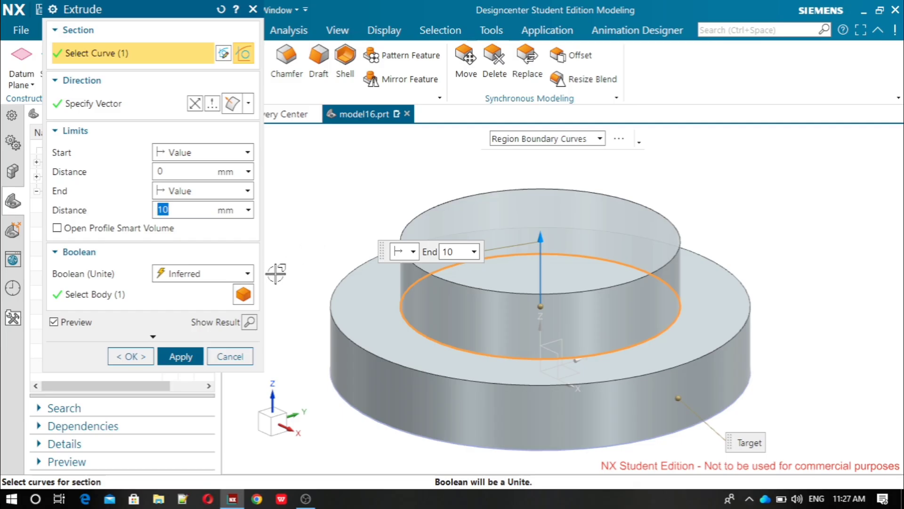
text(5)
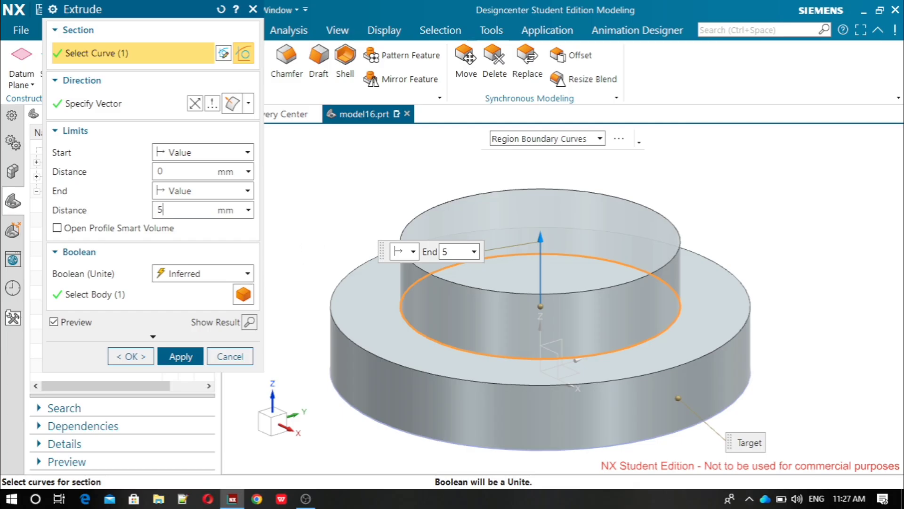
key(Return)
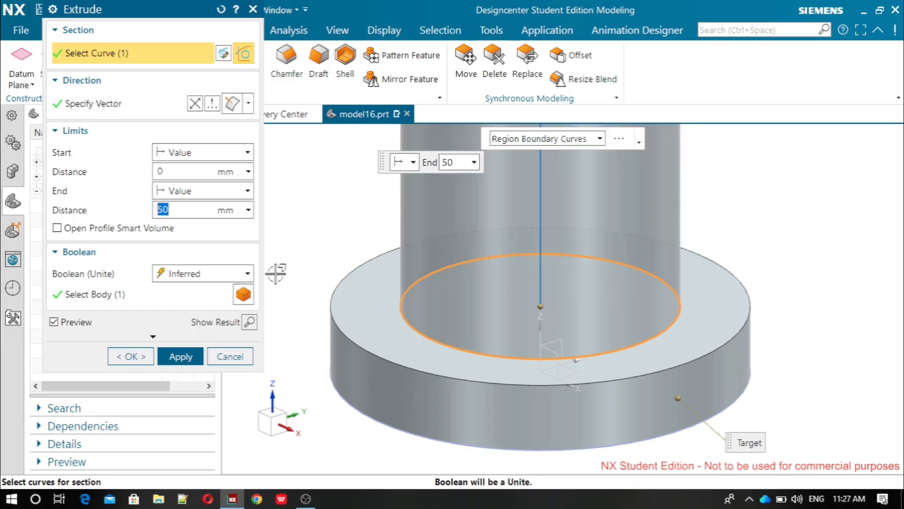
click(180, 356)
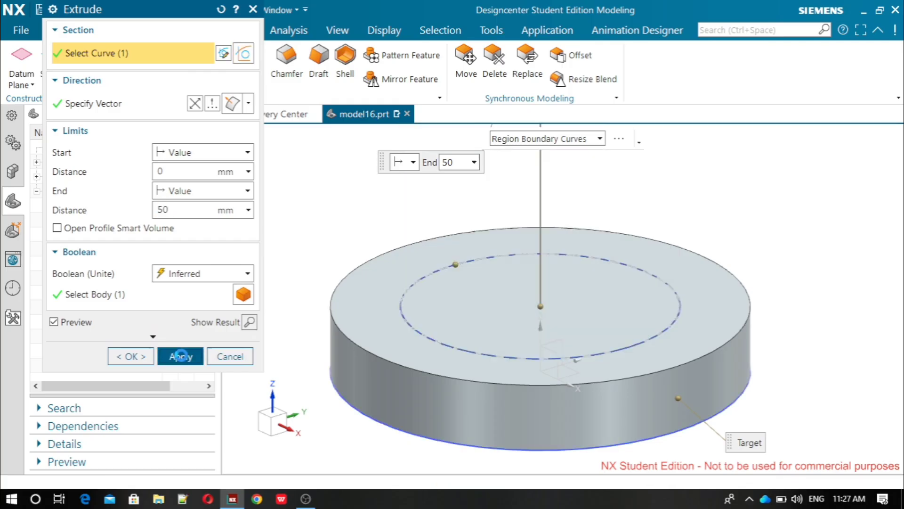
scroll(605, 301, down, 5)
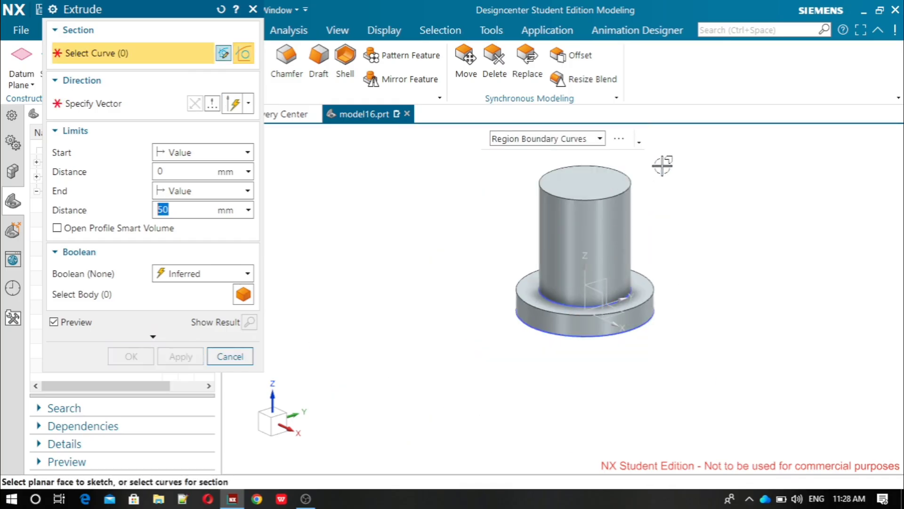
click(230, 356)
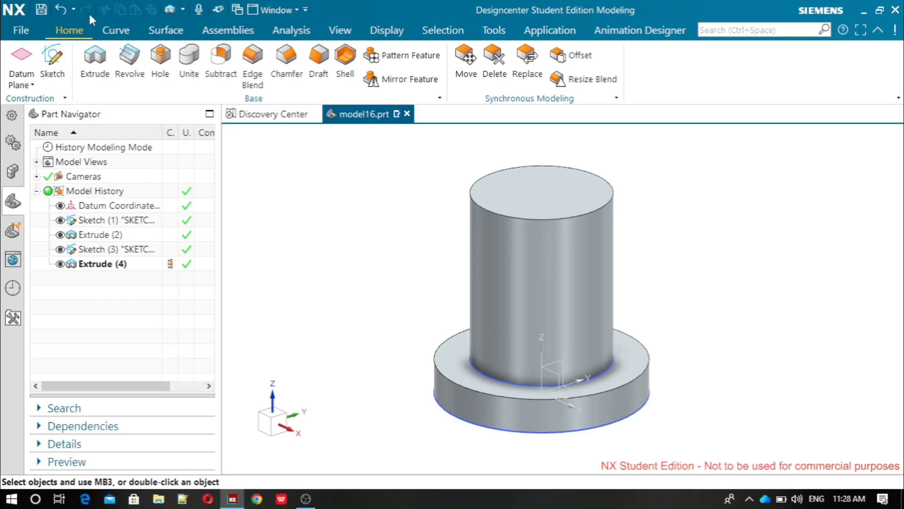
- Create a sketch on the top face of the cylindrical boss
click(52, 63)
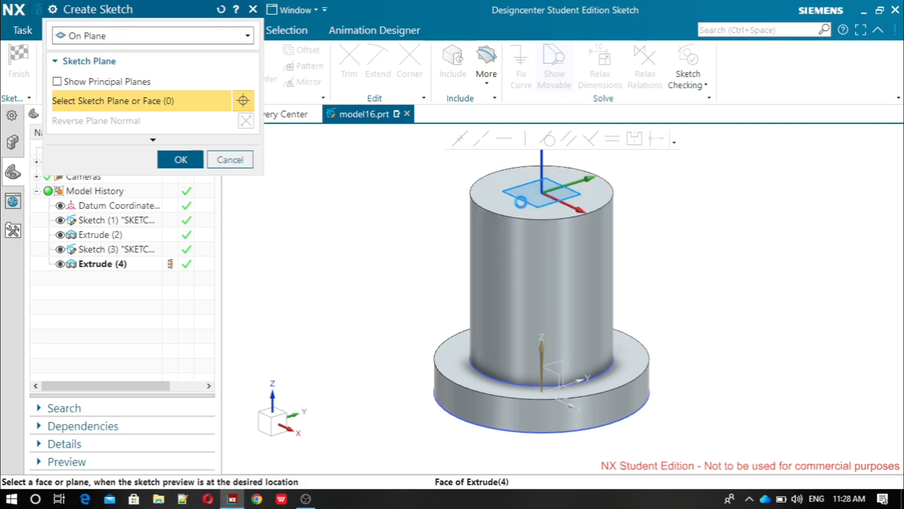
click(520, 202)
click(181, 159)
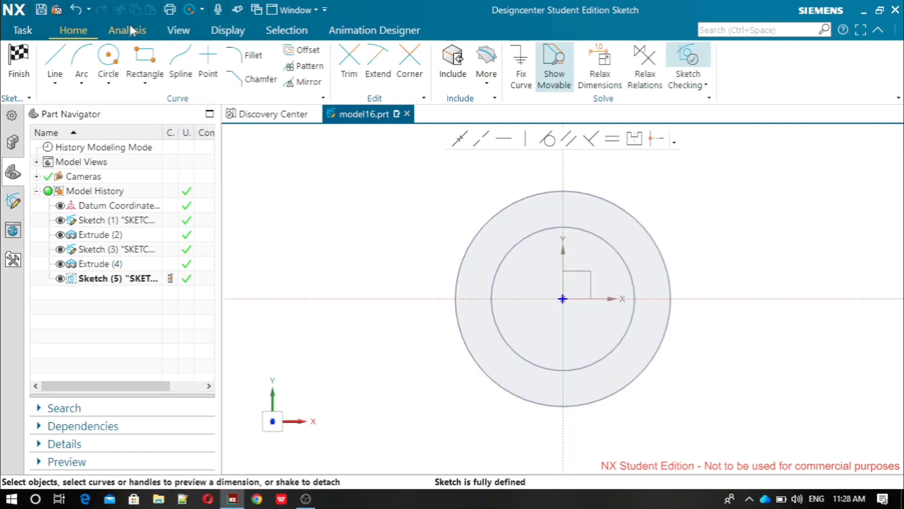
click(109, 58)
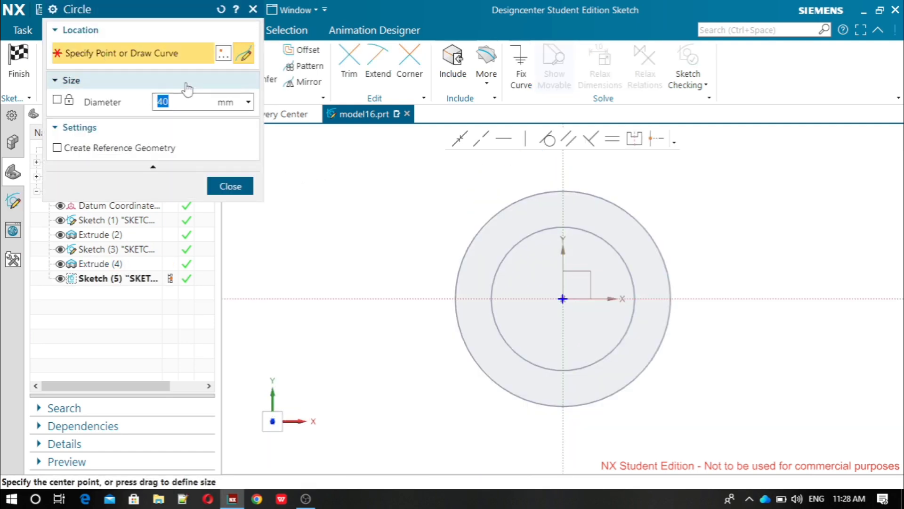
click(253, 10)
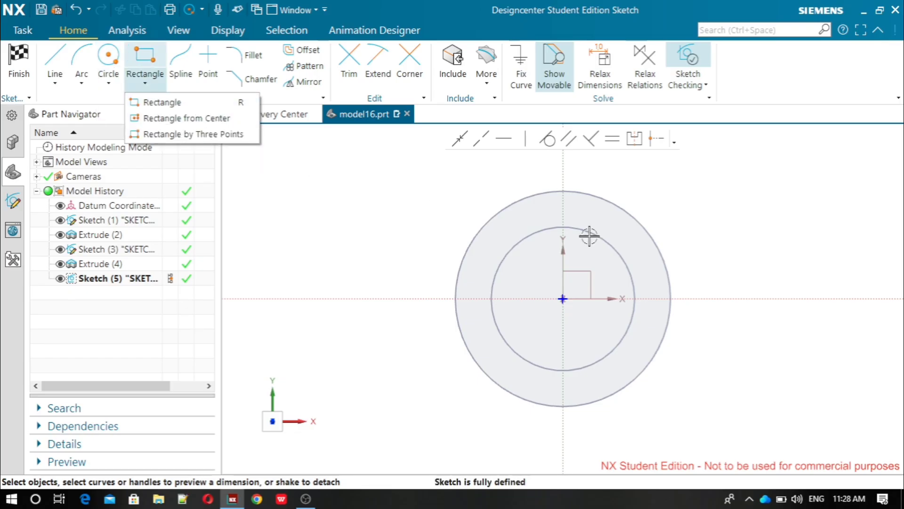
click(561, 297)
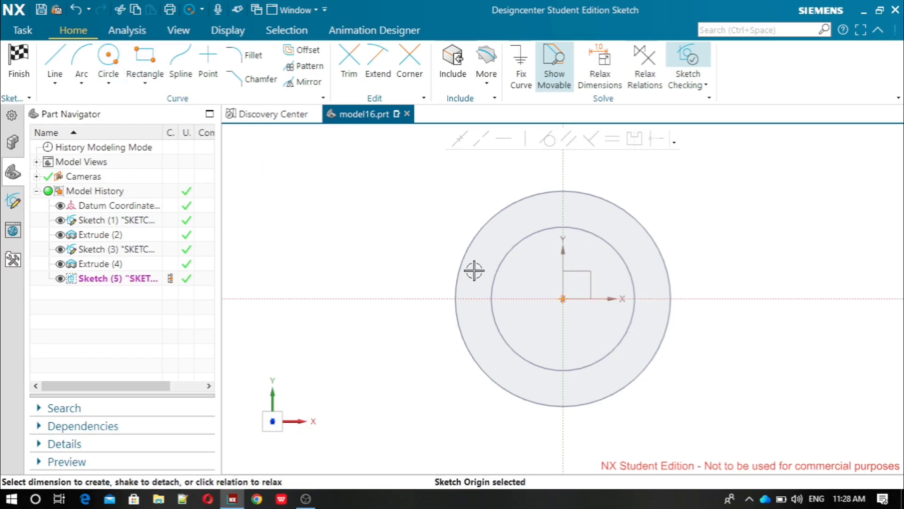
- Sketch a 30 mm diameter circle centred on the origin on the boss's top face and finish the sketch
click(108, 60)
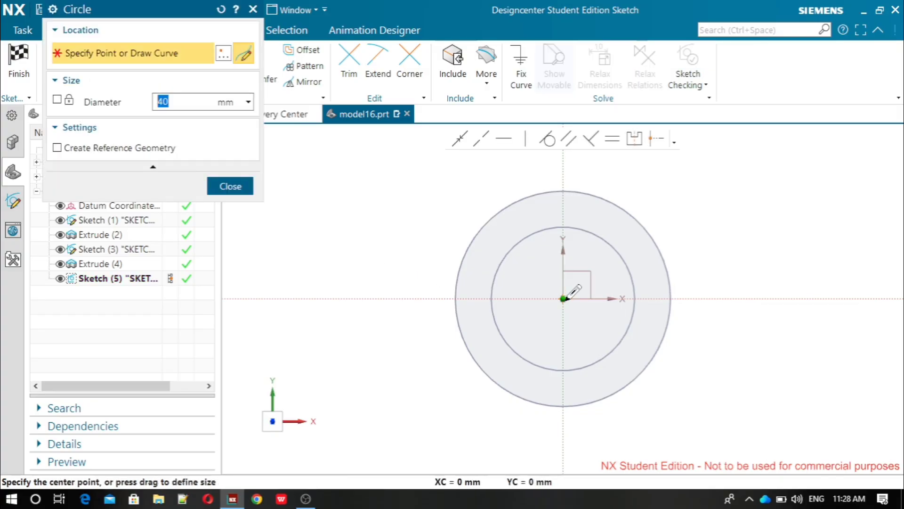
click(563, 299)
text(30)
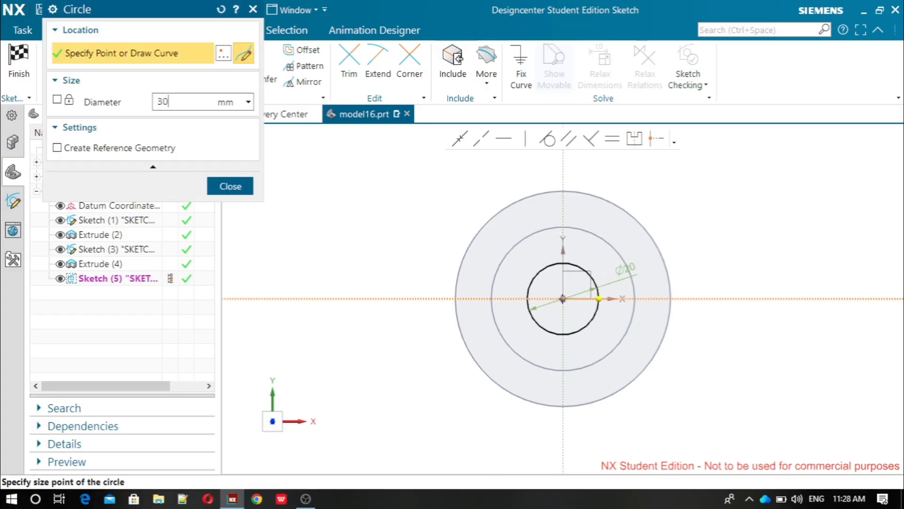
key(Return)
click(231, 186)
click(18, 62)
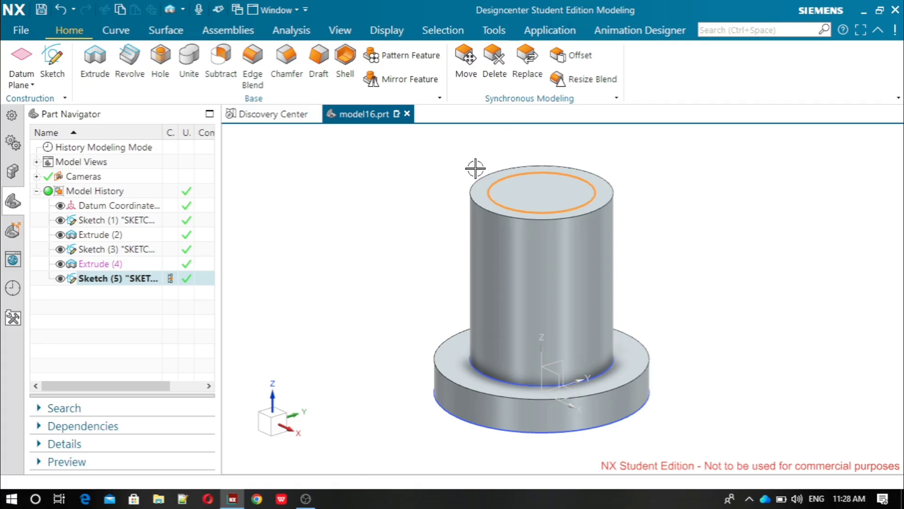
- Extrude the 30 mm circle downward through all of the body, subtracting it to cut the central bore
click(94, 60)
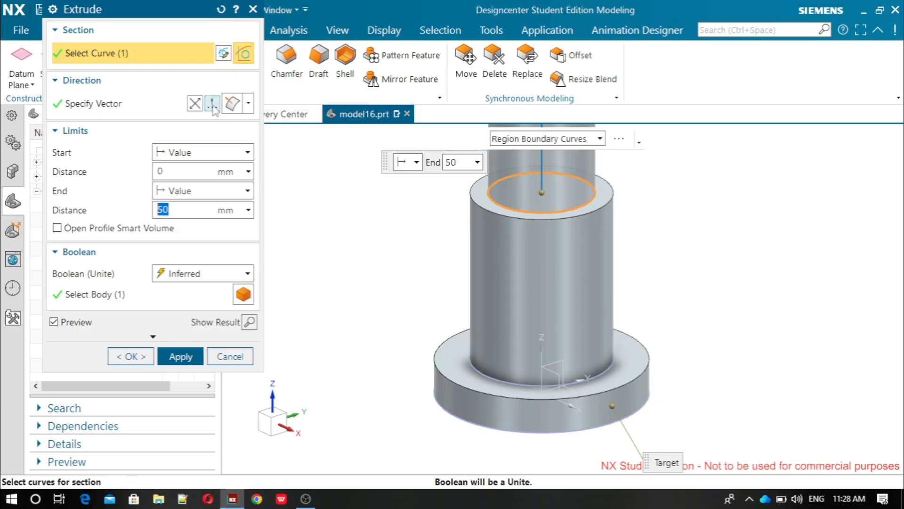
click(195, 103)
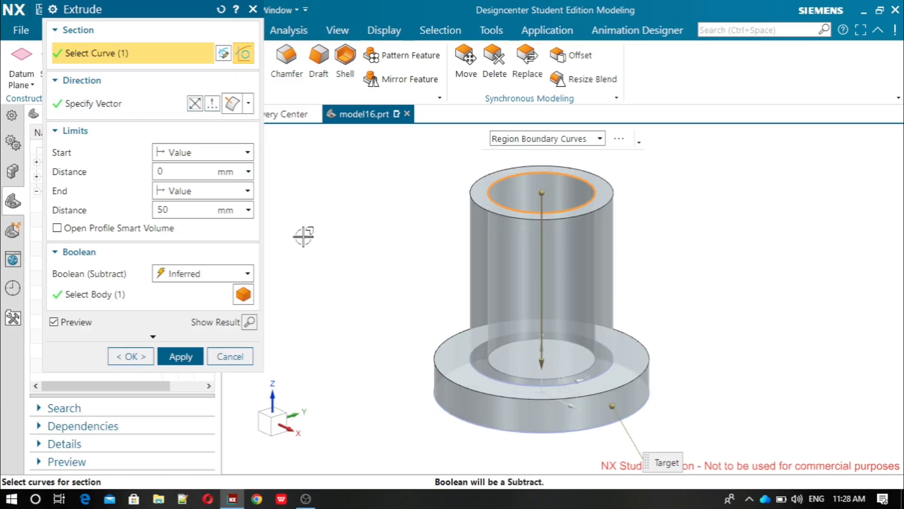
click(247, 191)
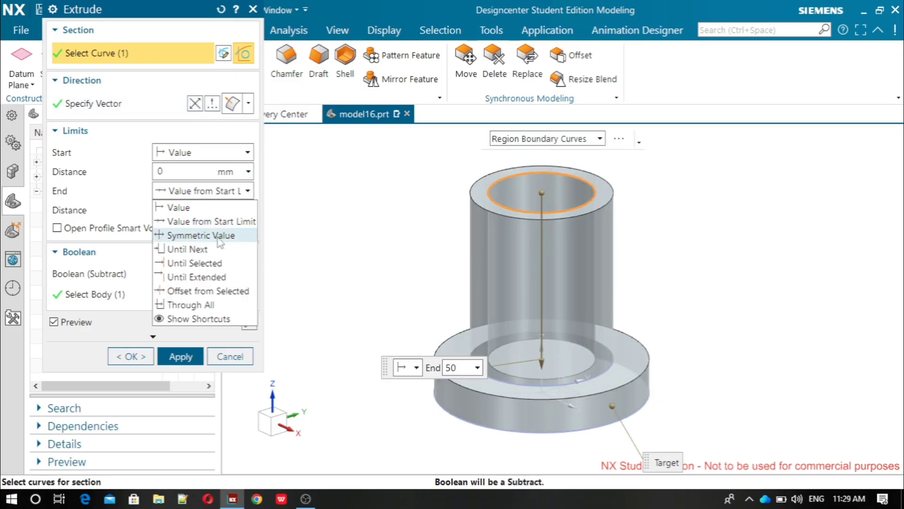
click(213, 305)
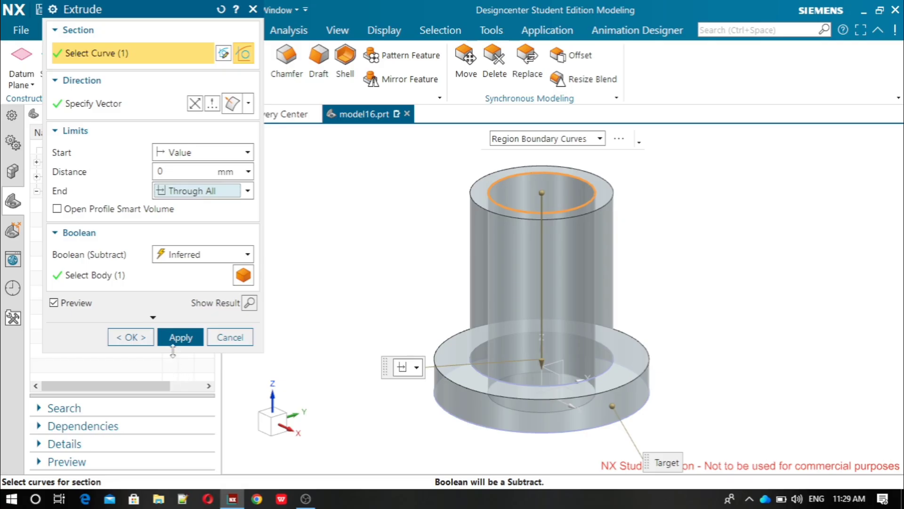
click(180, 337)
click(230, 337)
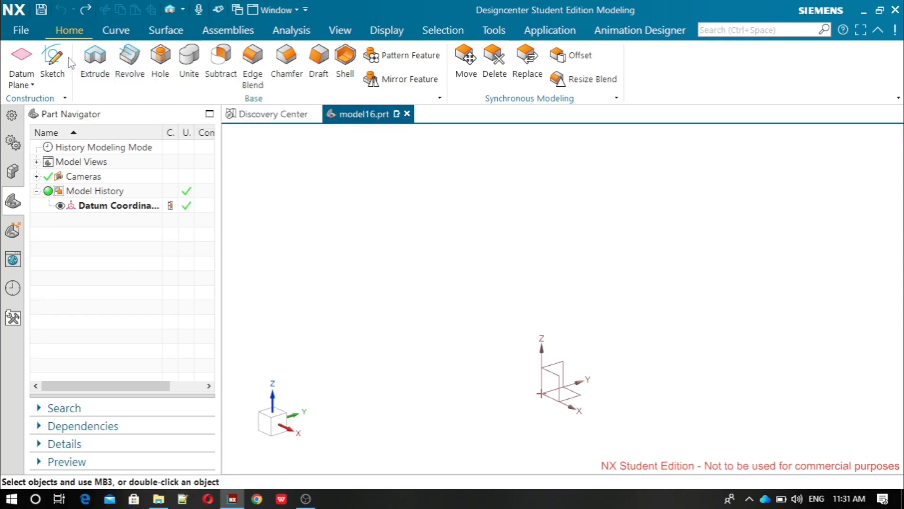
- Create a sketch on the YZ plane of the datum coordinate system
click(53, 64)
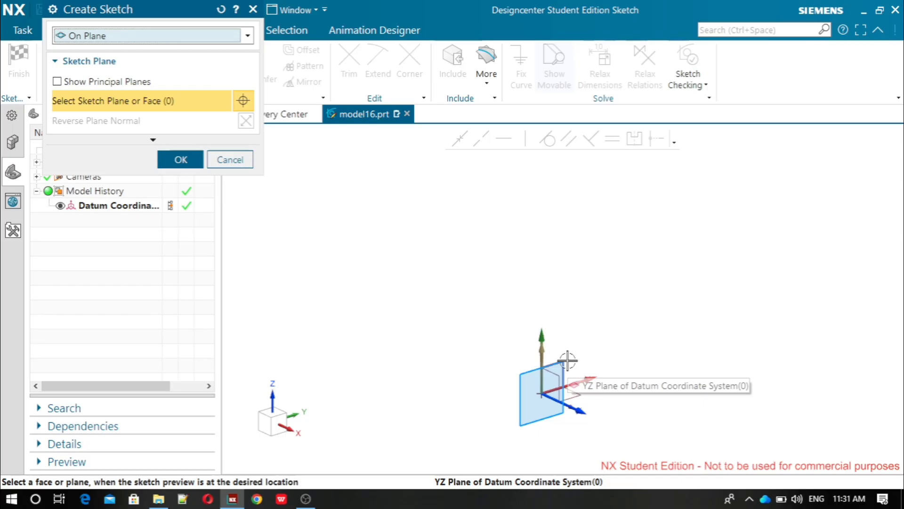
click(568, 361)
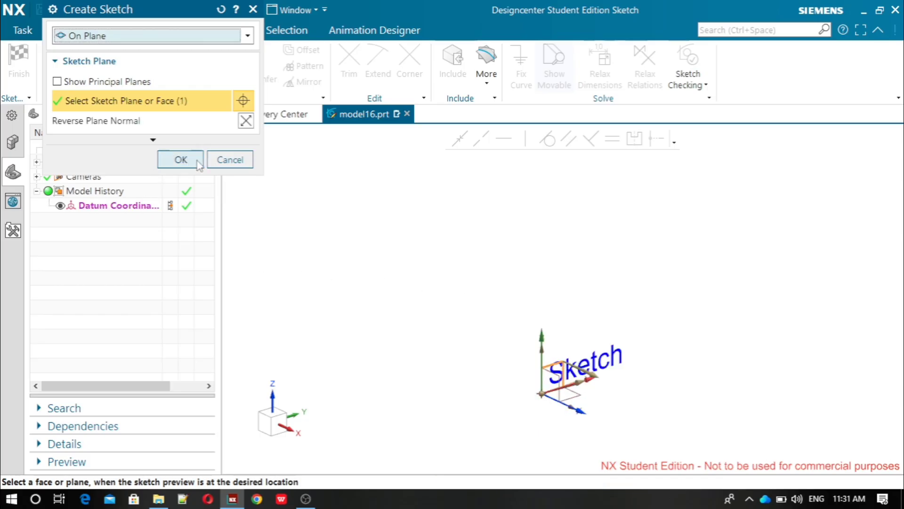
click(181, 159)
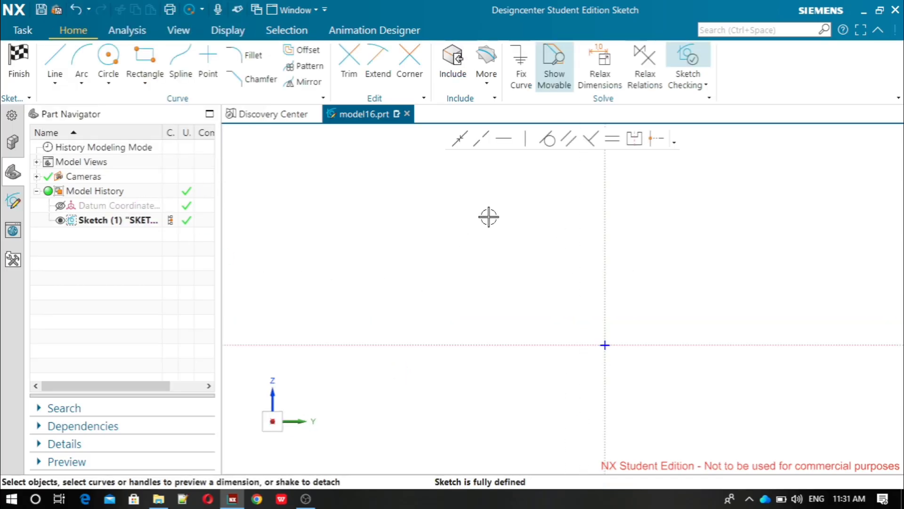
- Draw a vertical line about 13 mm long on the sketch's vertical axis, above the origin
scroll(685, 255, up, 3)
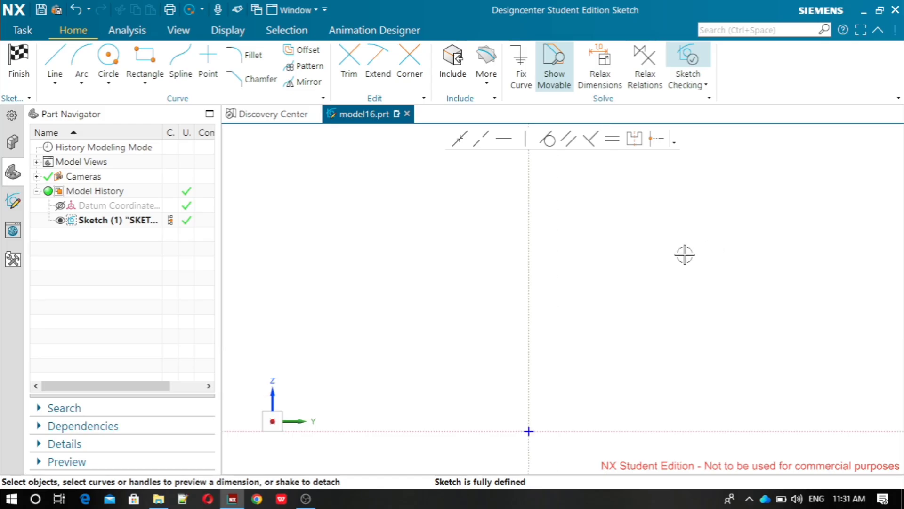
click(55, 61)
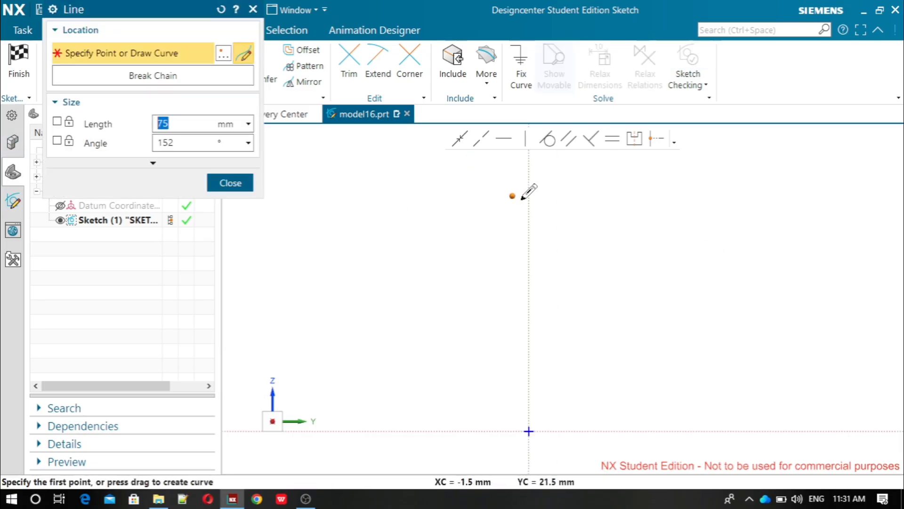
click(529, 234)
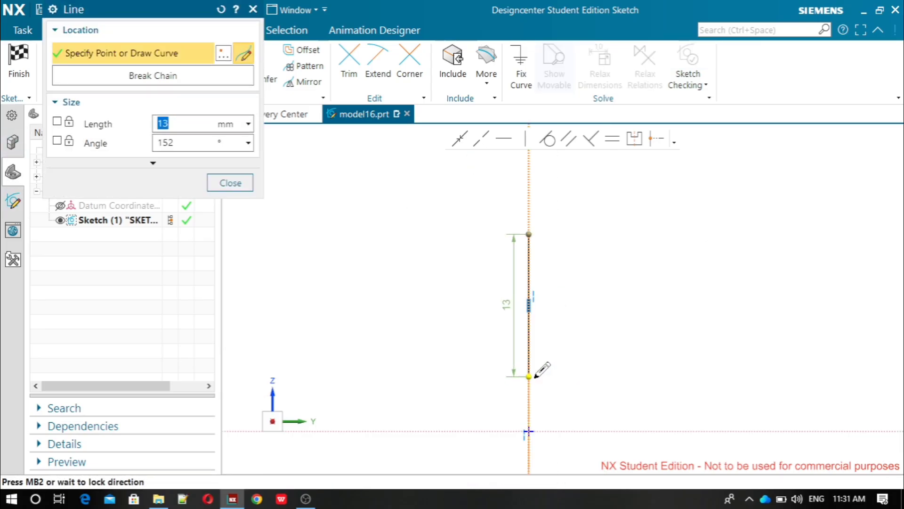
click(597, 383)
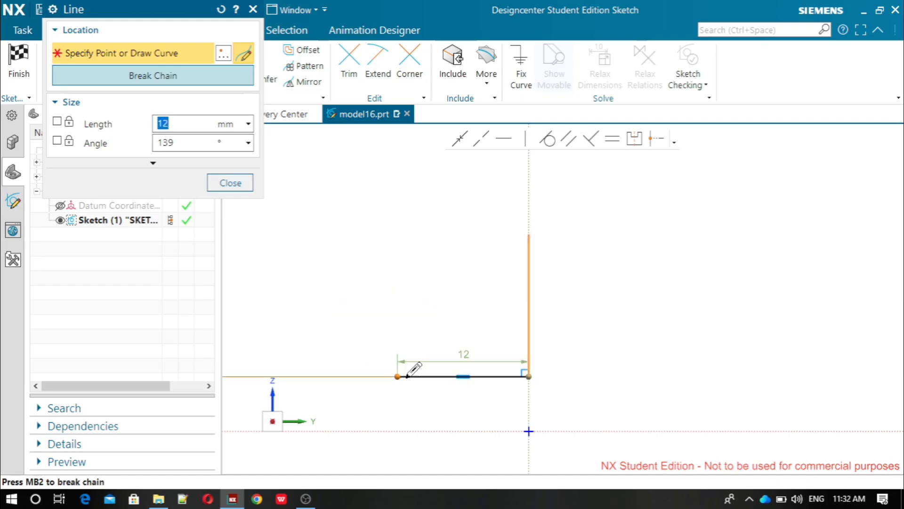
click(214, 184)
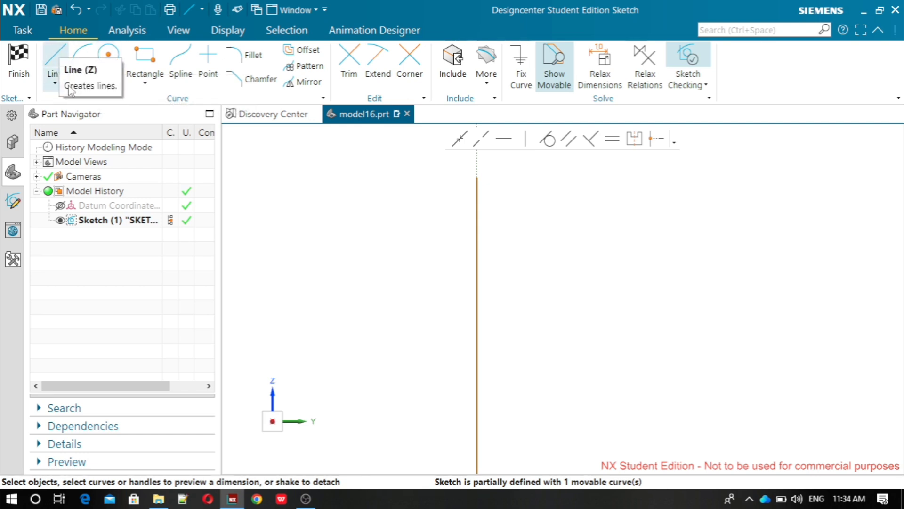
- Draw a horizontal line about 20 mm long from the vertical line's upper end and a 50 mm vertical line down from it
click(67, 64)
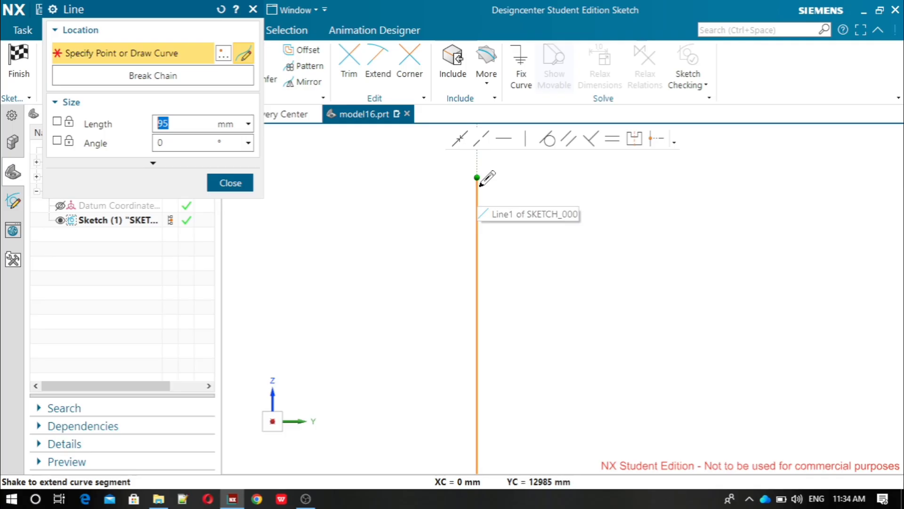
click(478, 179)
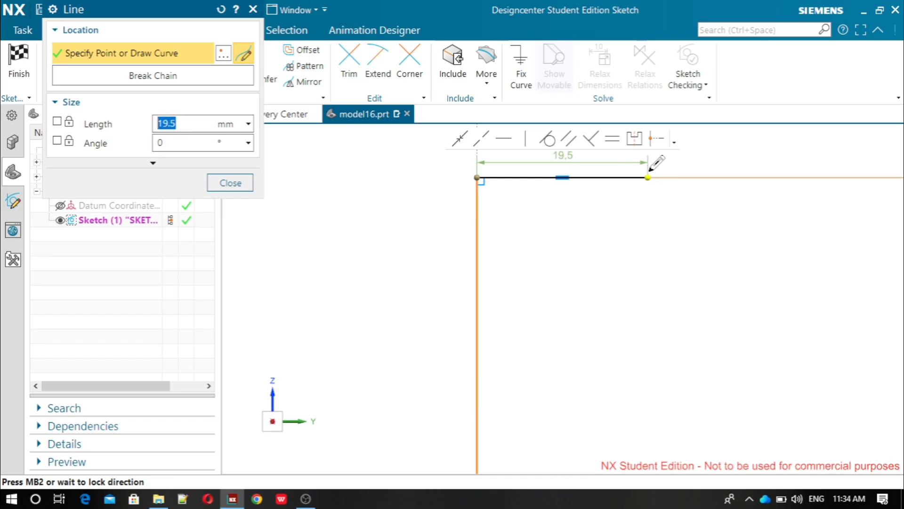
click(653, 176)
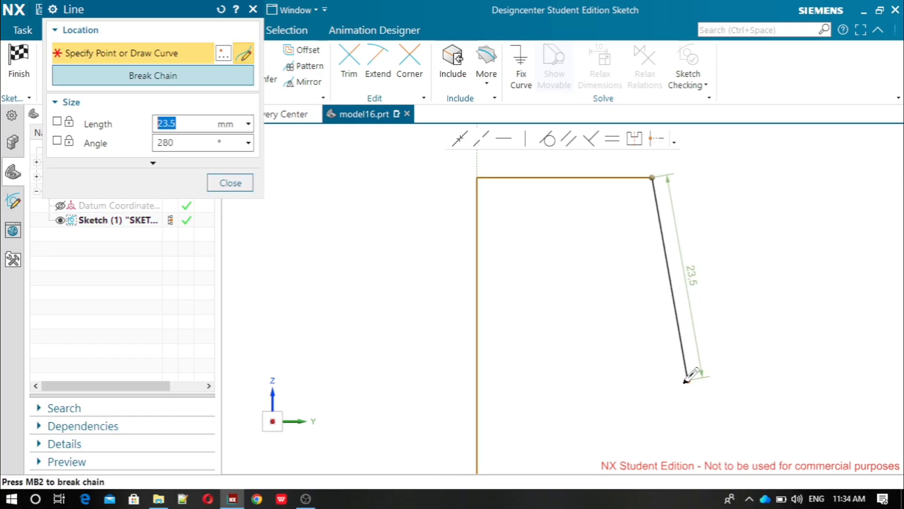
scroll(666, 401, down, 2)
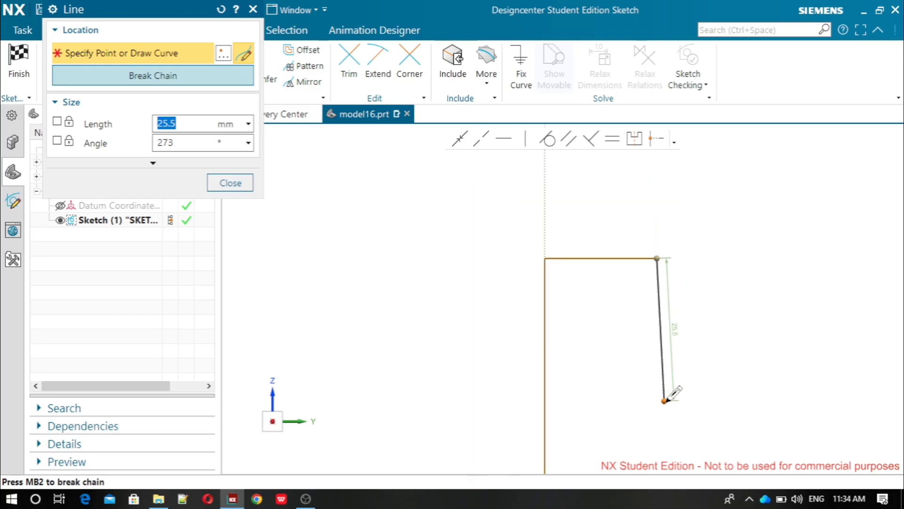
scroll(652, 400, down, 3)
click(649, 455)
- Add a 10 mm outward flange line and a drop of about 10 mm, closing the profile with a 30 mm line to the axis line
scroll(650, 455, up, 3)
scroll(650, 455, down, 1)
scroll(650, 455, down, 8)
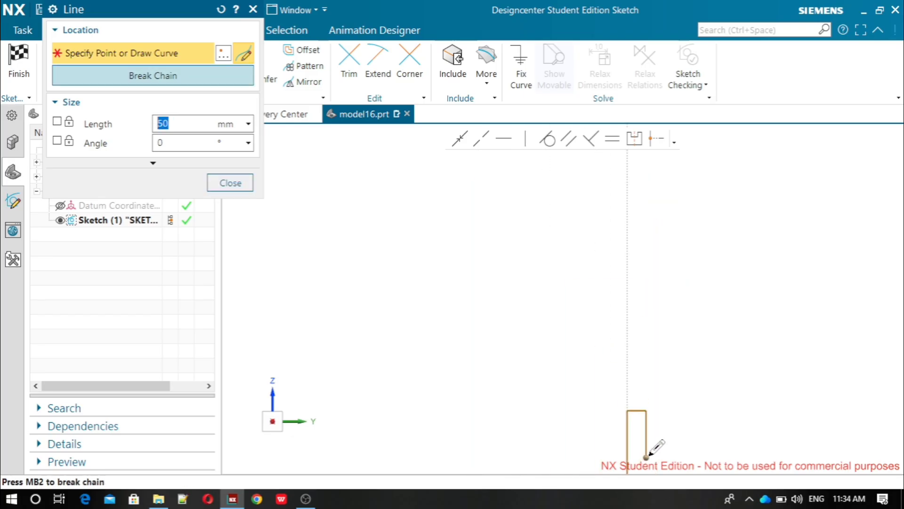
scroll(664, 479, up, 8)
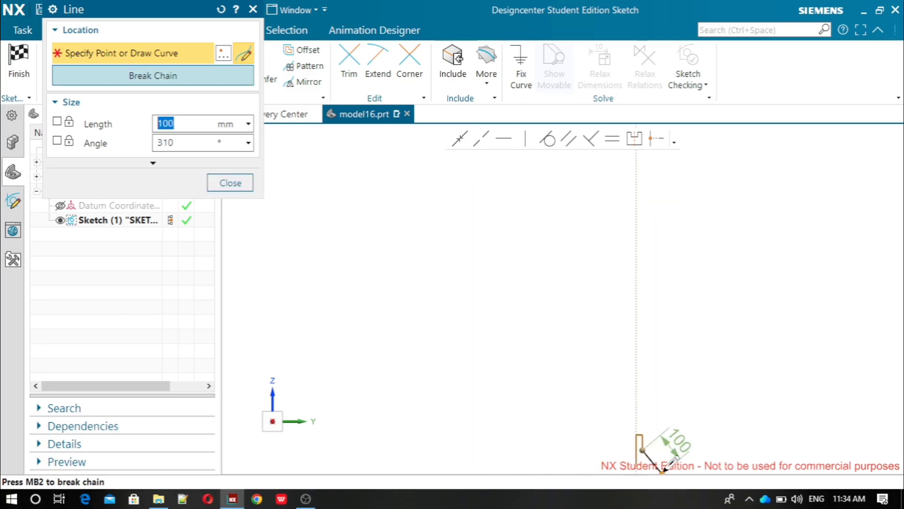
scroll(665, 376, up, 3)
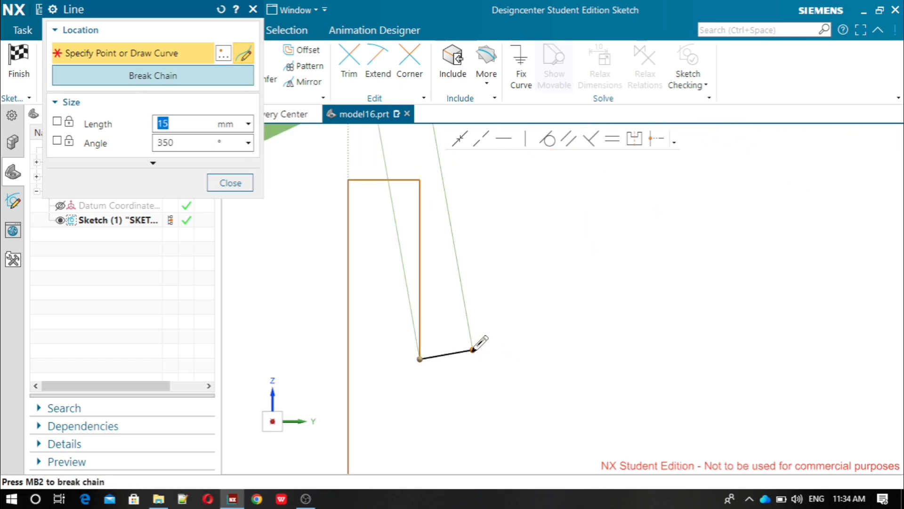
click(472, 357)
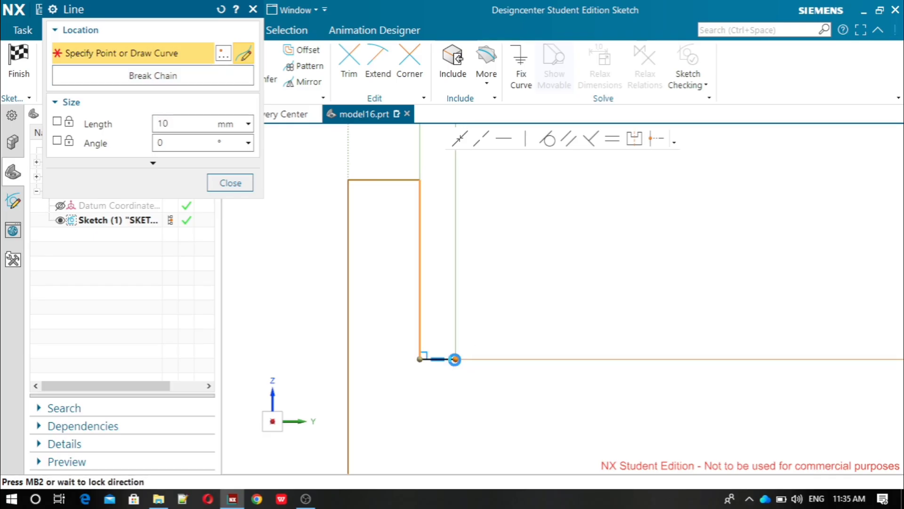
click(455, 359)
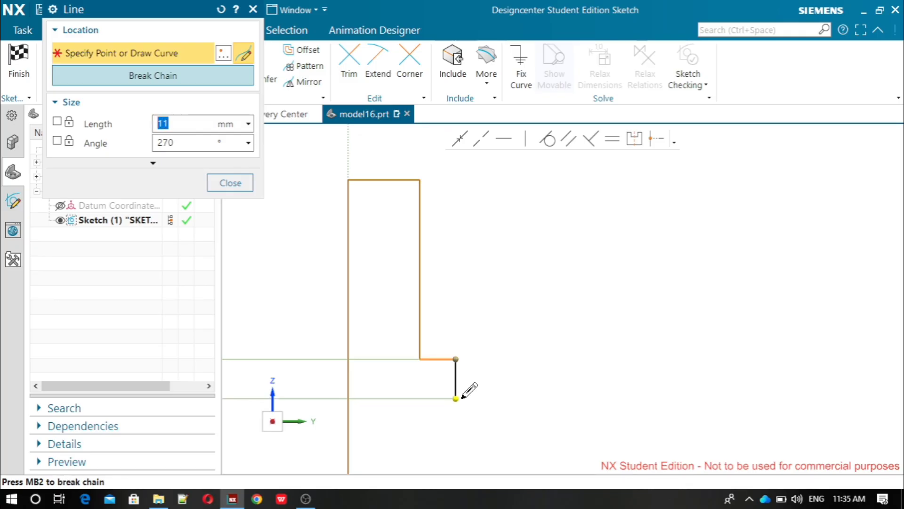
click(461, 396)
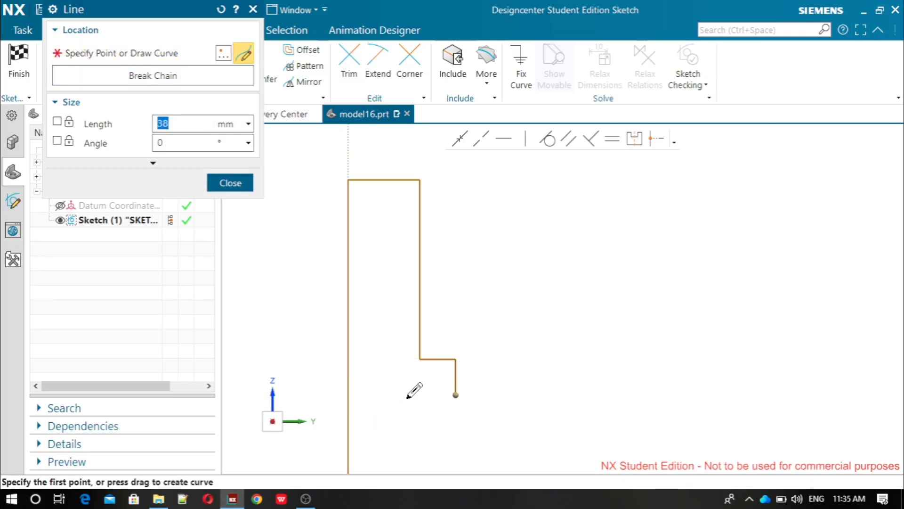
click(349, 395)
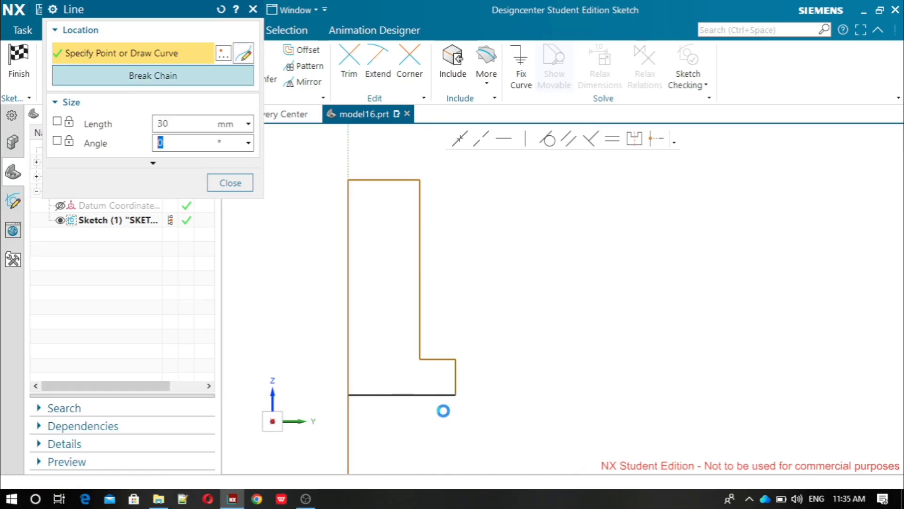
click(236, 184)
- Trim the part of the axis line extending below the closed profile and finish the sketch
scroll(258, 184, down, 2)
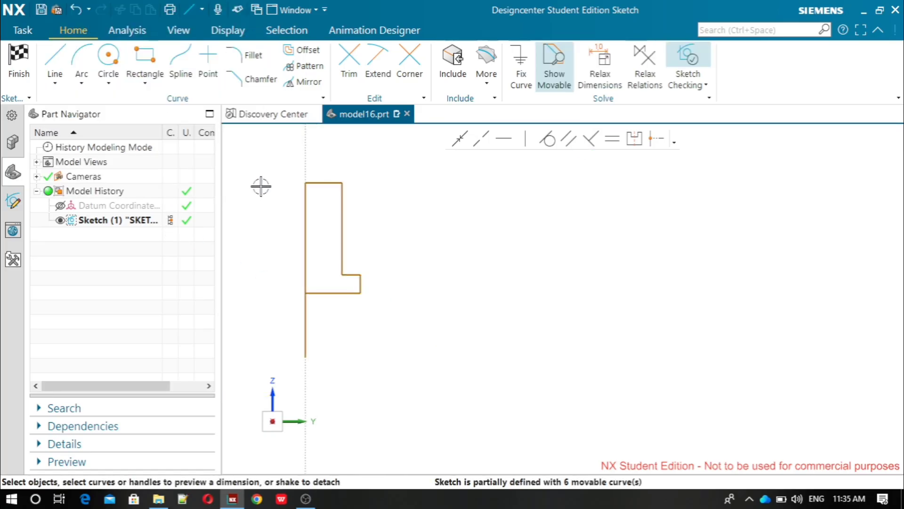
click(349, 62)
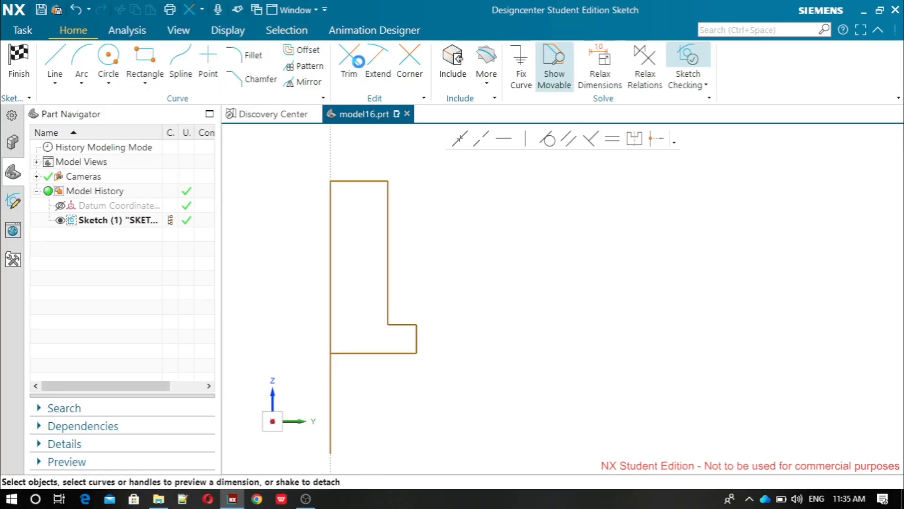
click(330, 384)
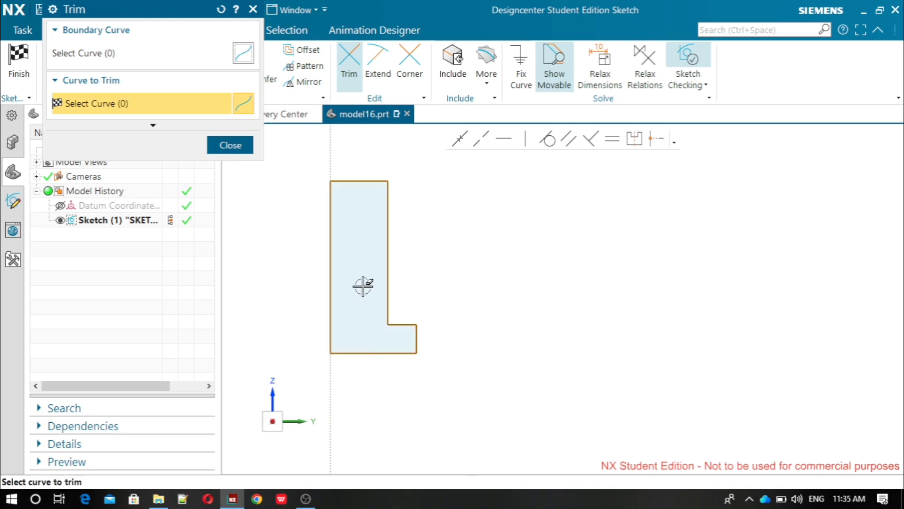
click(227, 144)
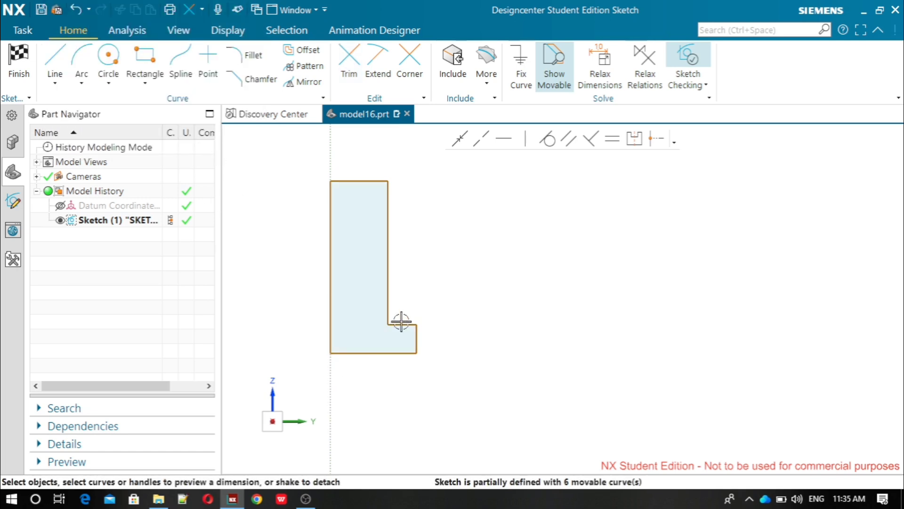
click(18, 60)
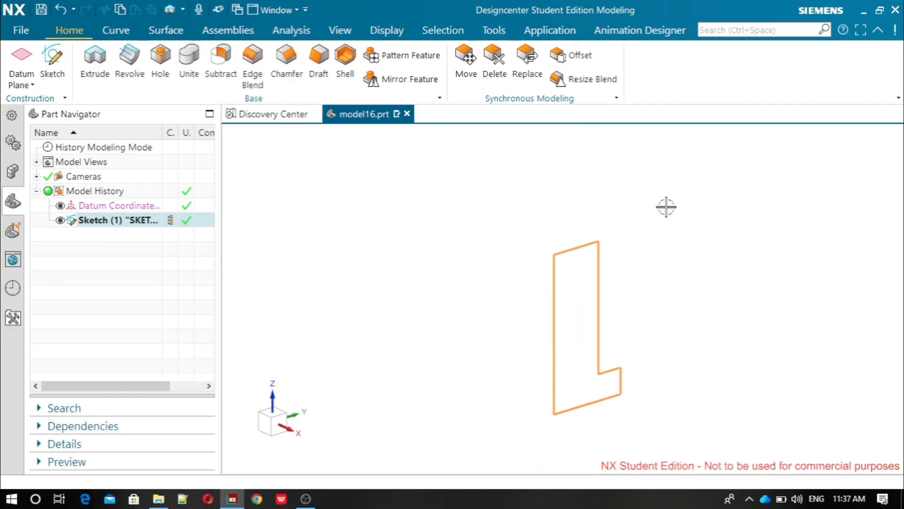
- Revolve the closed half profile 360° about its vertical axis line into a solid stepped body
click(118, 70)
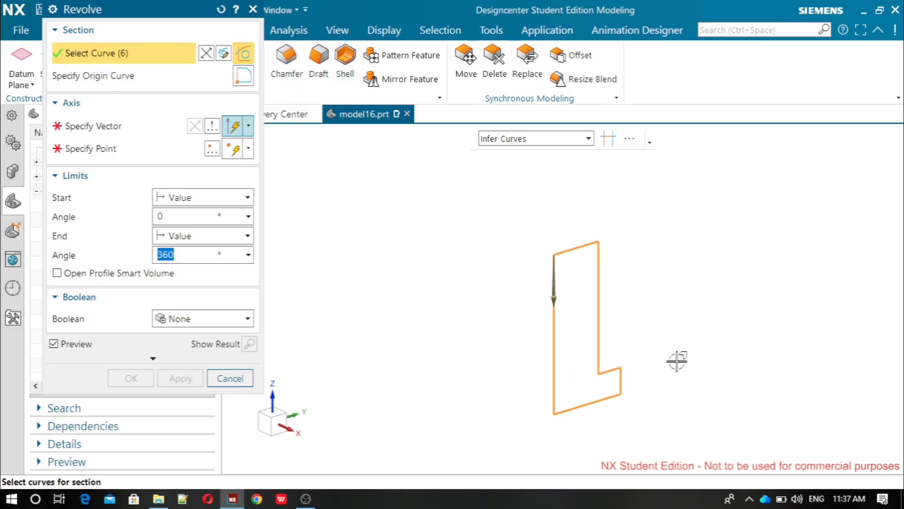
click(136, 125)
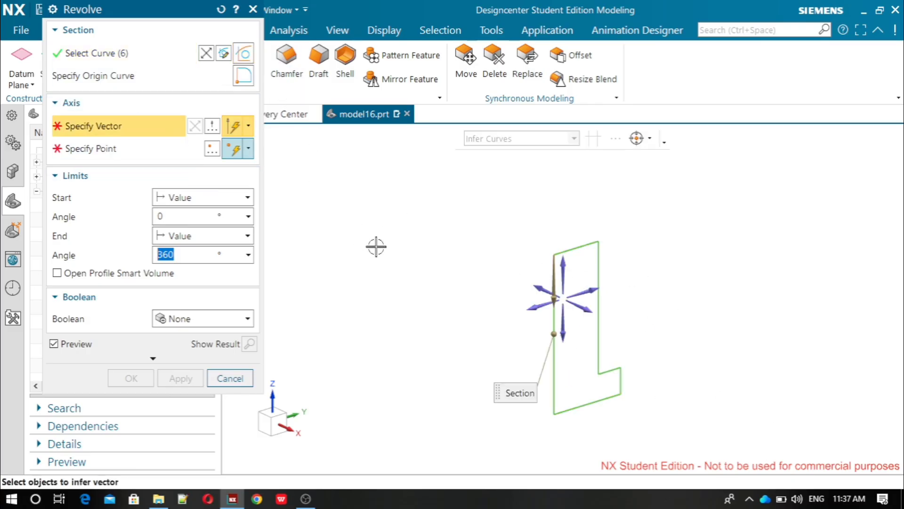
click(552, 376)
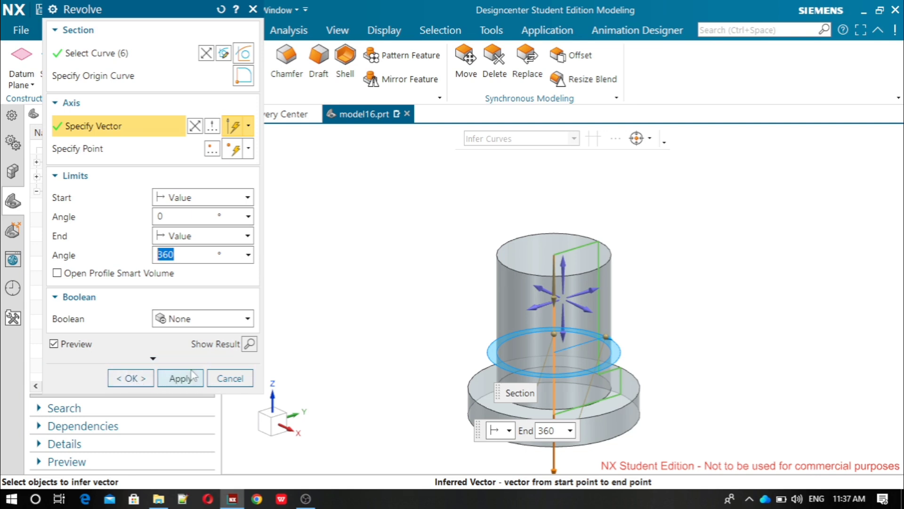
click(179, 377)
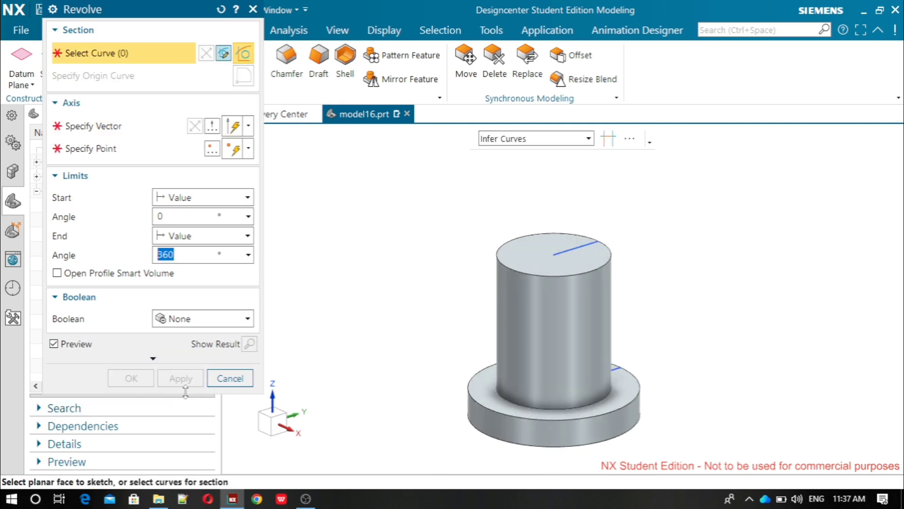
click(229, 376)
- Sketch a 30 mm diameter circle centred on the origin on the top face of the revolved body's cylinder
scroll(565, 367, down, 5)
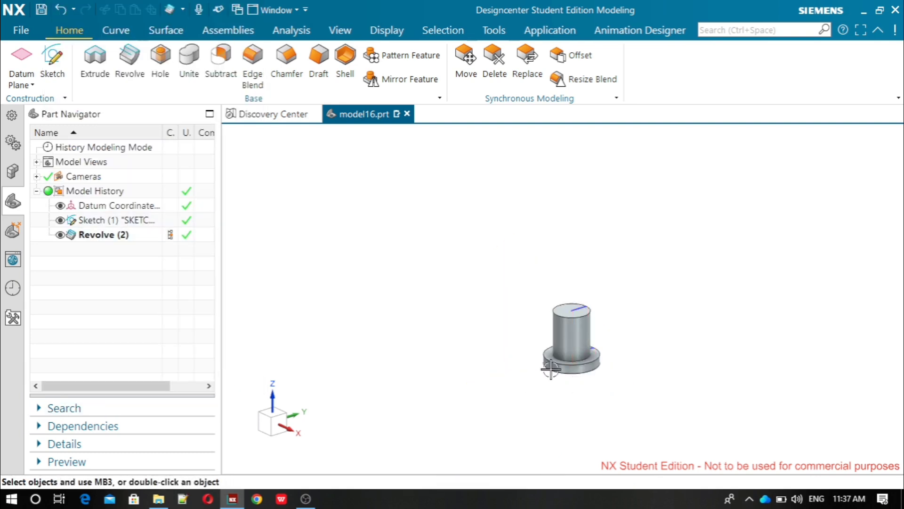
scroll(537, 360, up, 5)
scroll(842, 268, up, 2)
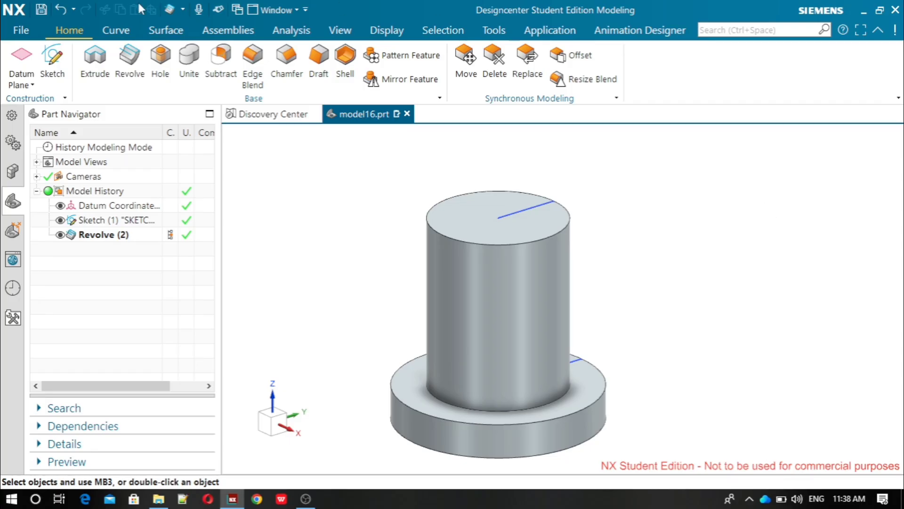
click(54, 68)
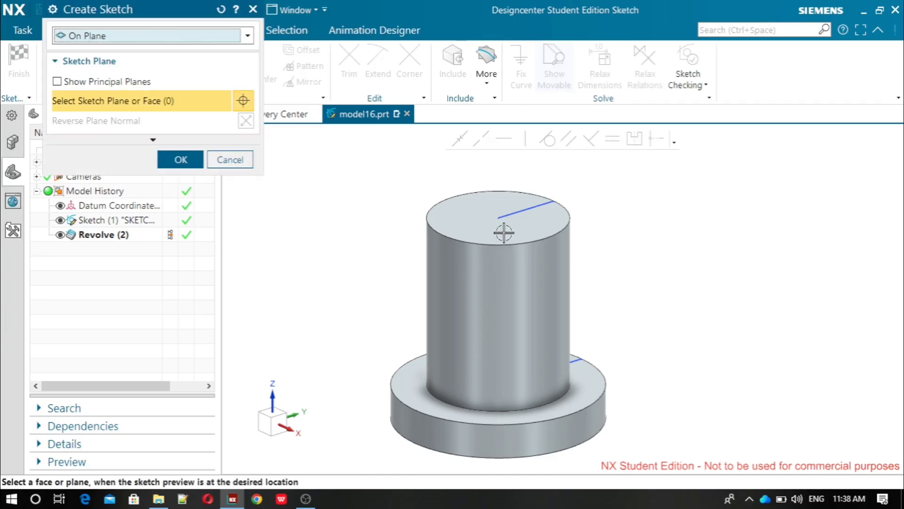
click(488, 220)
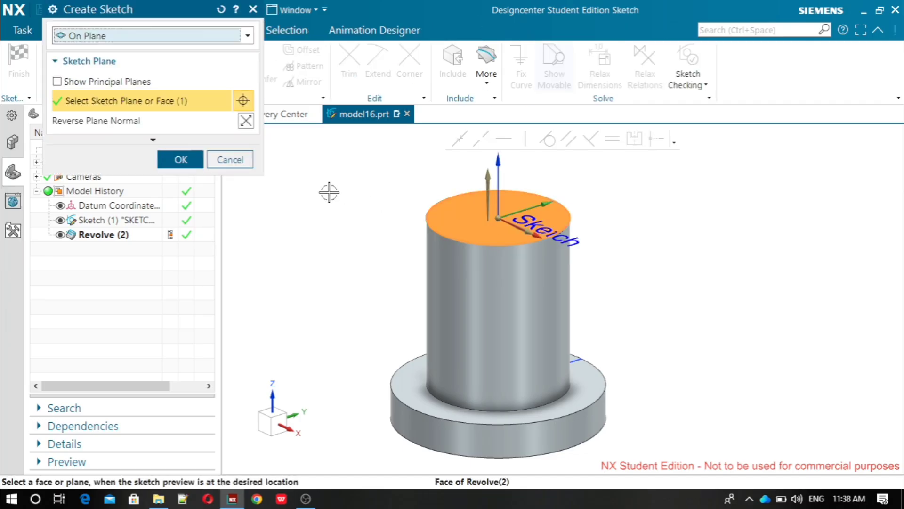
click(181, 159)
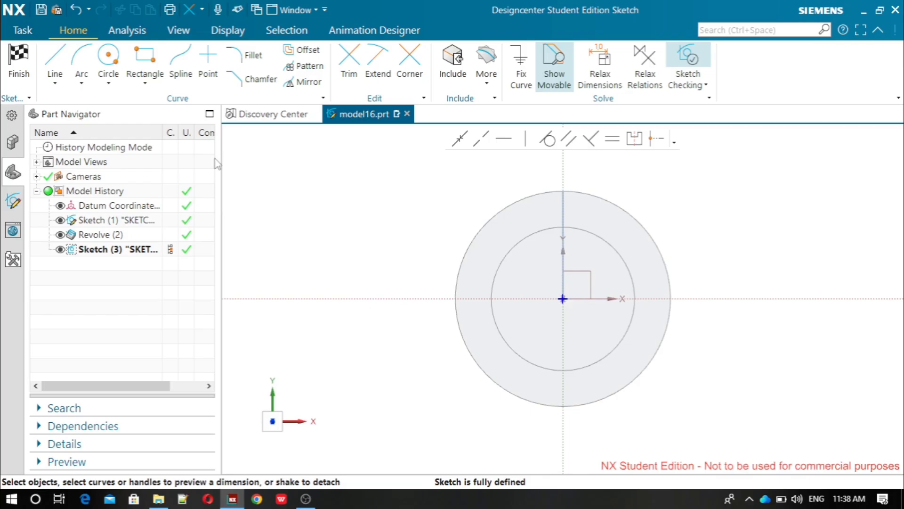
click(109, 61)
click(563, 298)
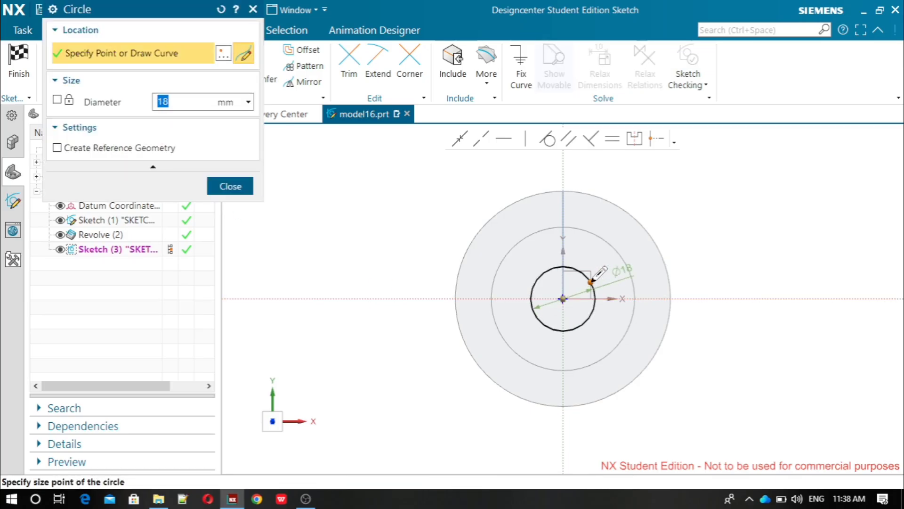
key(Return)
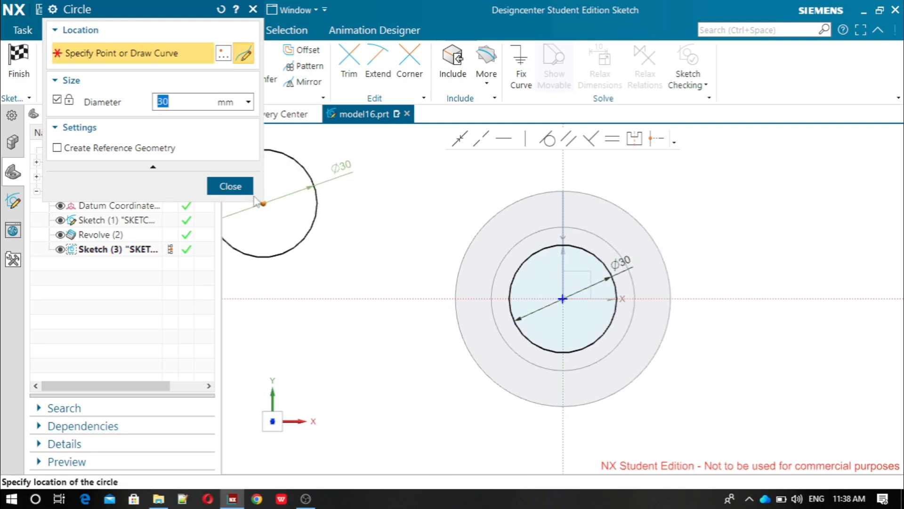
click(230, 186)
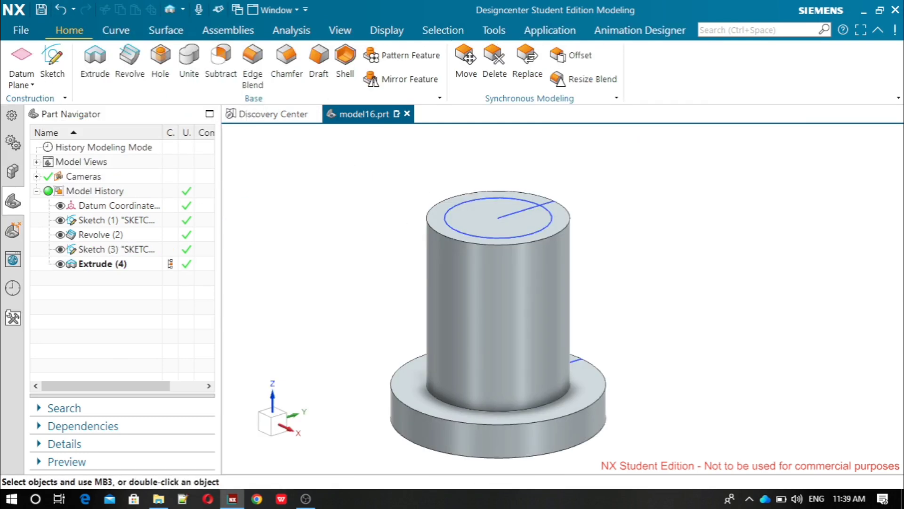
- Extrude the 30 mm circle with an end distance of 50 mm, subtracting it from the revolved body as a central bore
click(96, 59)
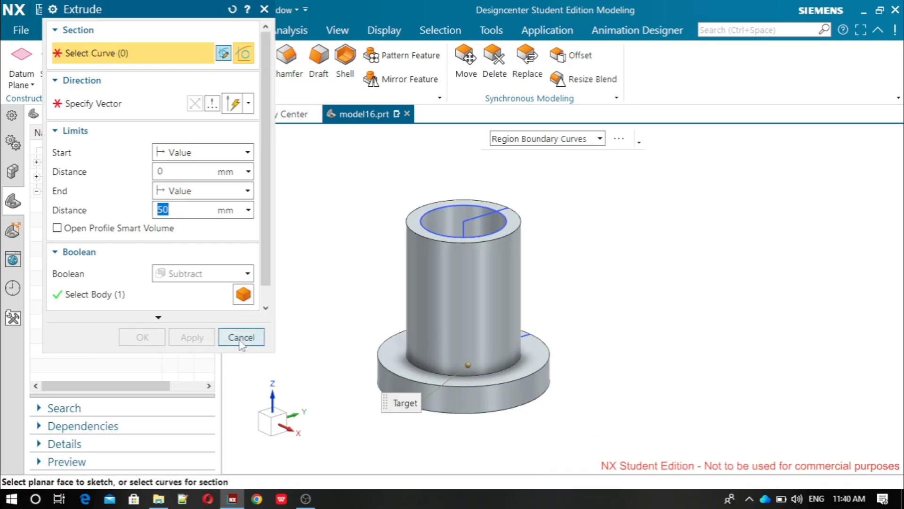
click(230, 356)
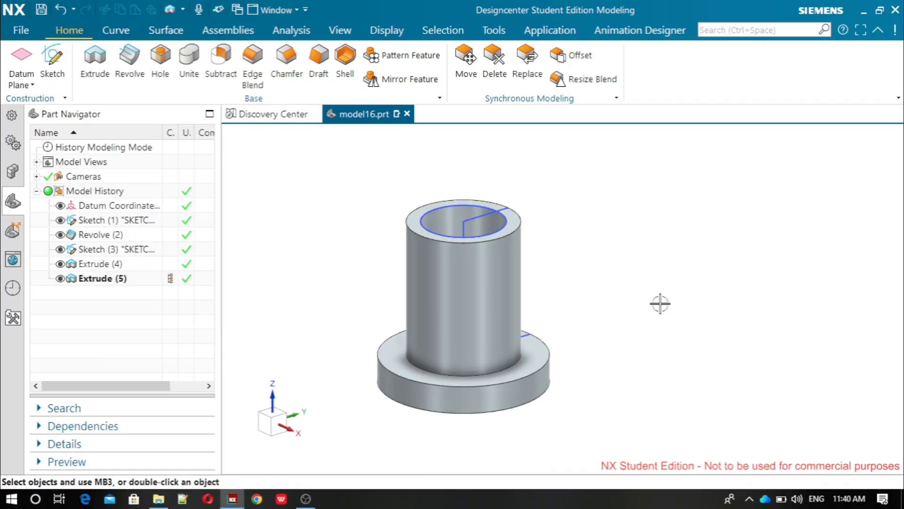
scroll(401, 312, up, 3)
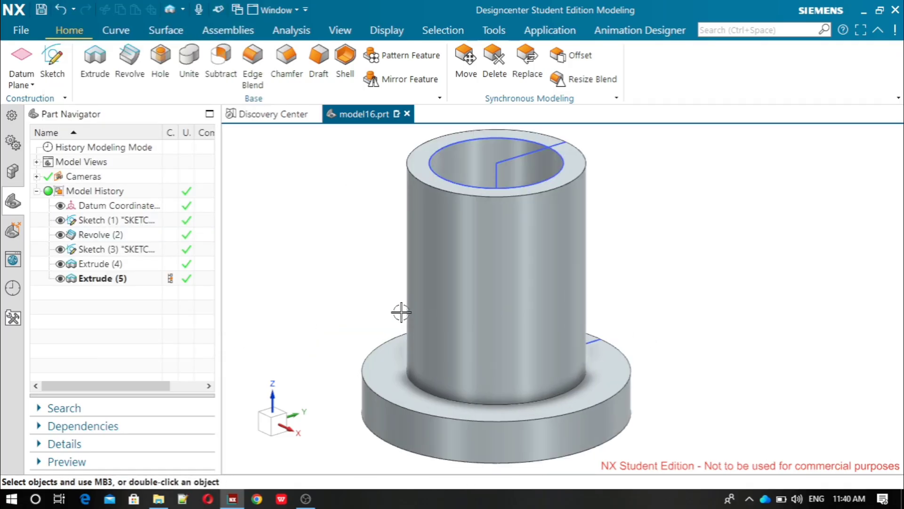
scroll(680, 276, up, 2)
scroll(679, 278, down, 2)
scroll(680, 279, down, 1)
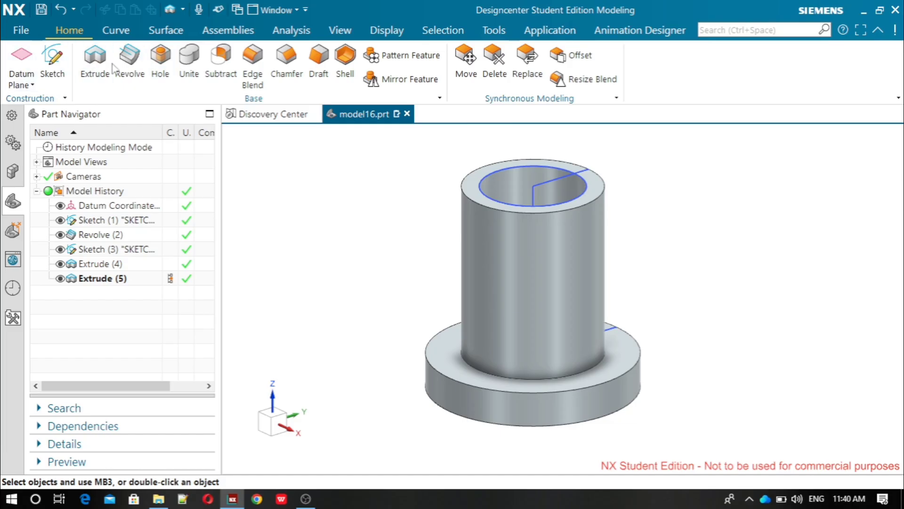
- Rotate the model to show its underside and start a sketch on the flange's flat bottom face
click(339, 30)
click(175, 79)
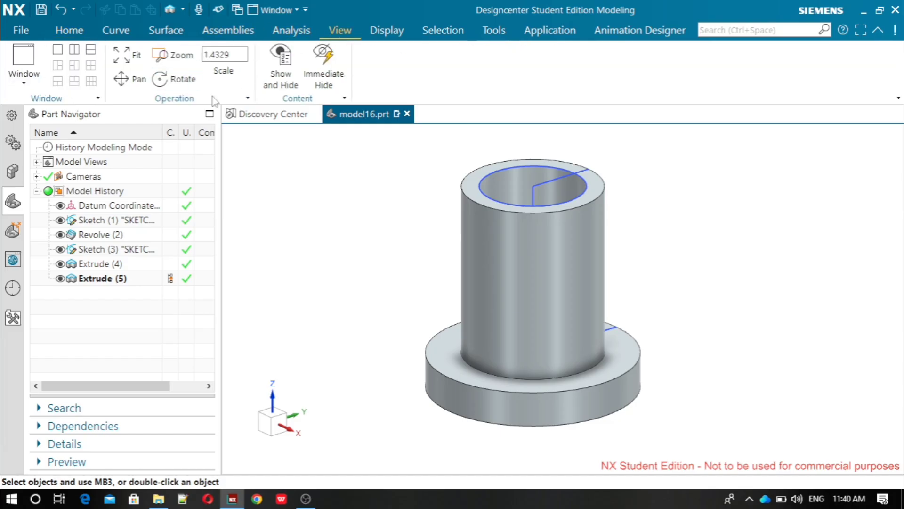
drag(692, 266, 692, 206)
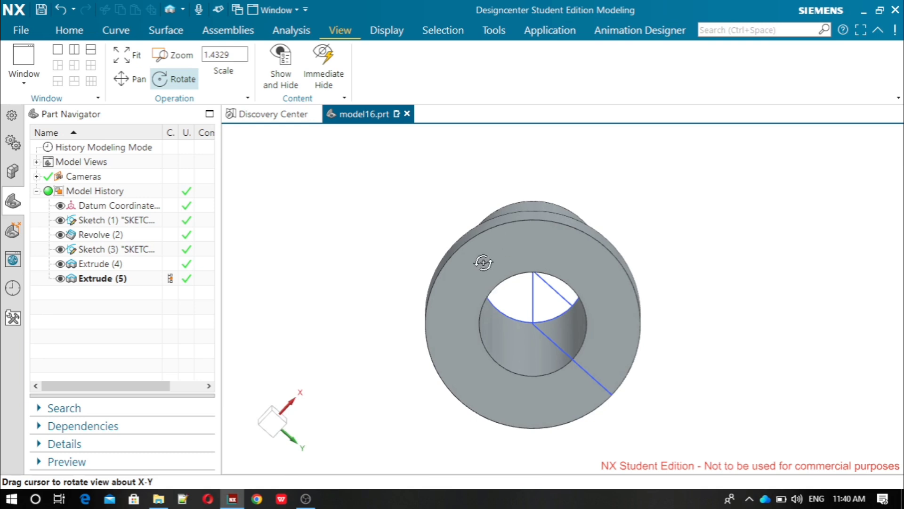
click(69, 30)
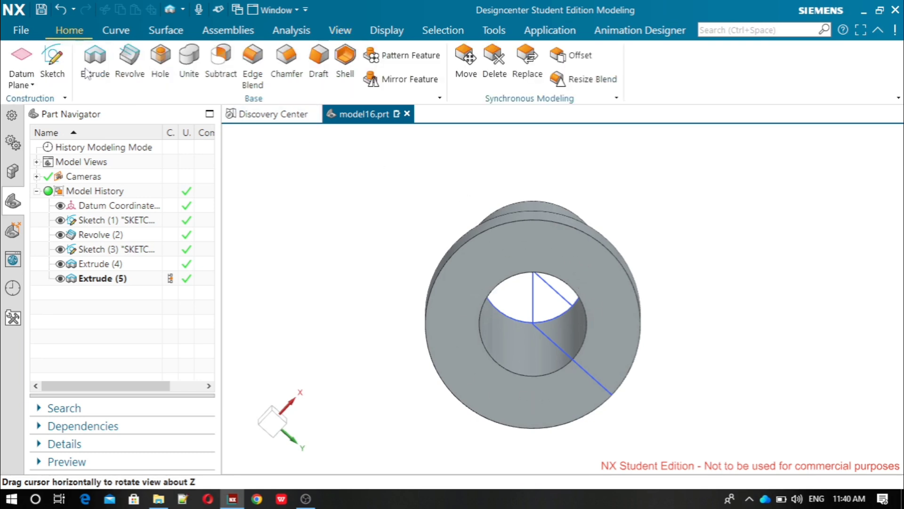
click(48, 53)
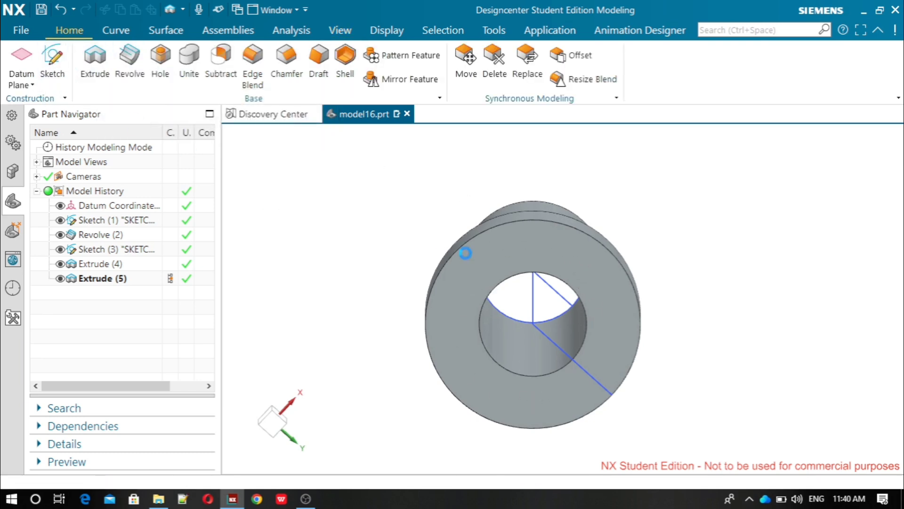
click(527, 237)
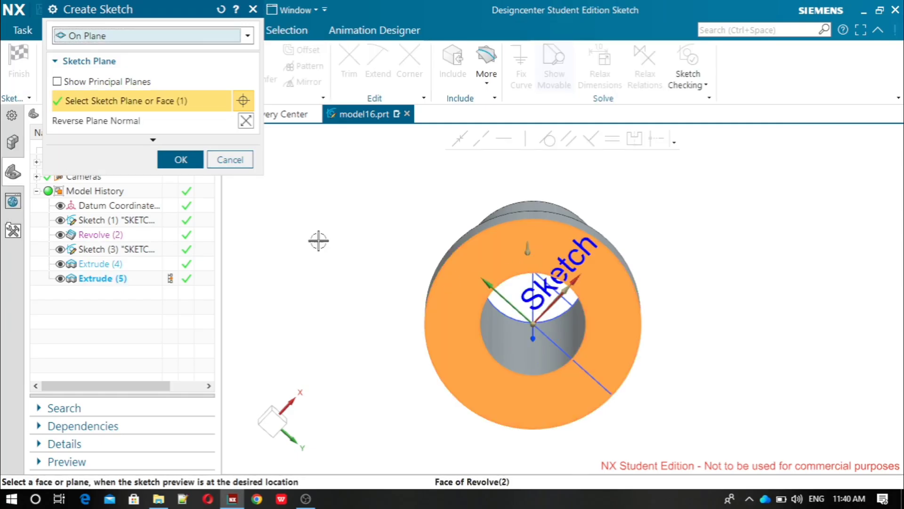
click(178, 160)
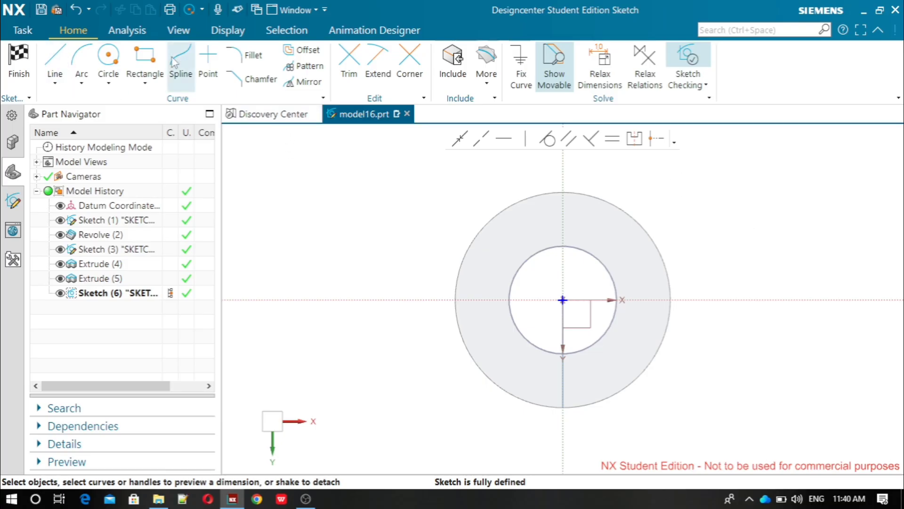
- Draw an 8 mm wide, about 18 mm high rectangle across the flange ring from outer edge to bore, and finish the sketch
click(144, 59)
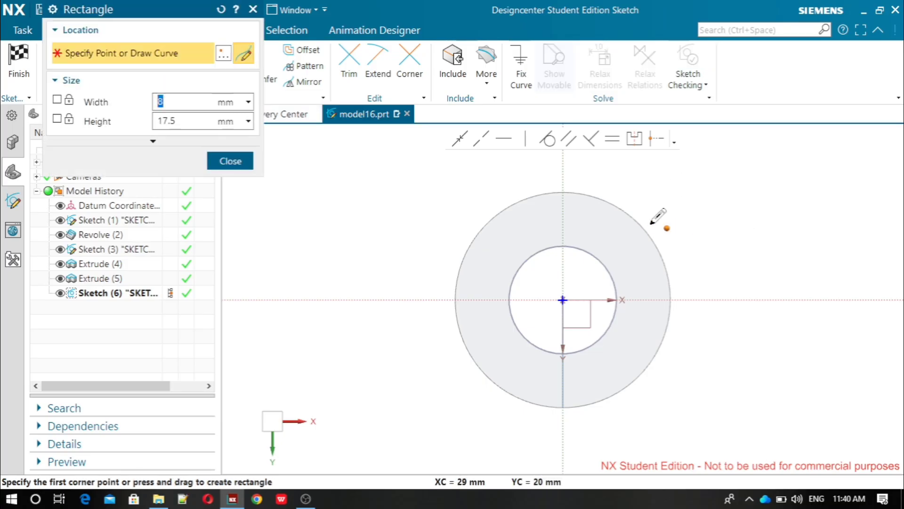
click(546, 189)
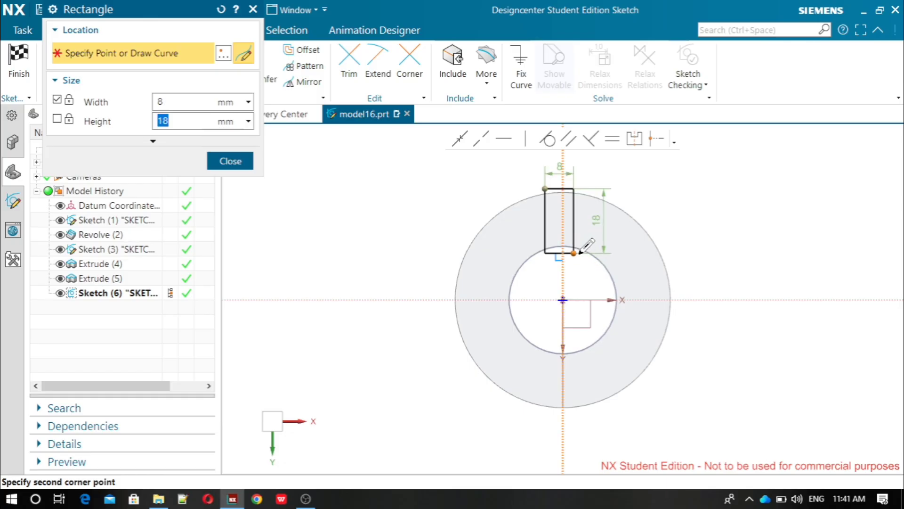
click(579, 252)
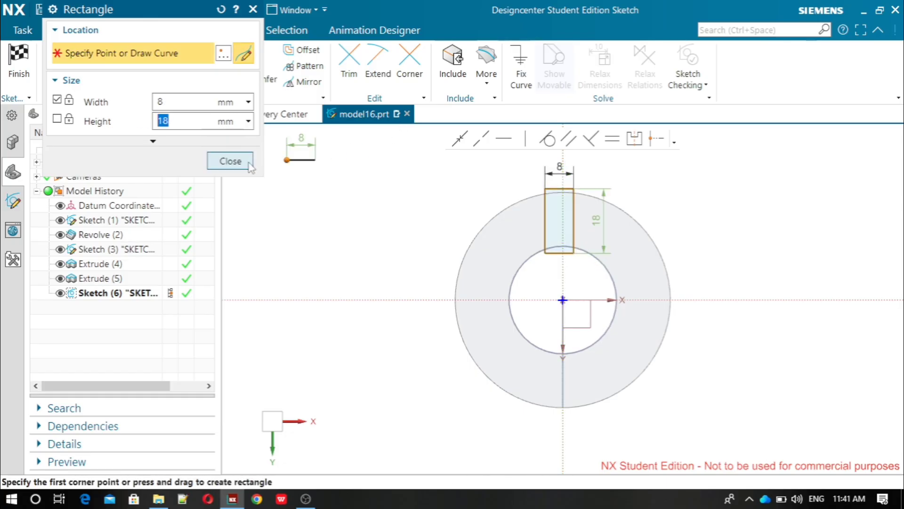
click(240, 165)
scroll(533, 218, up, 2)
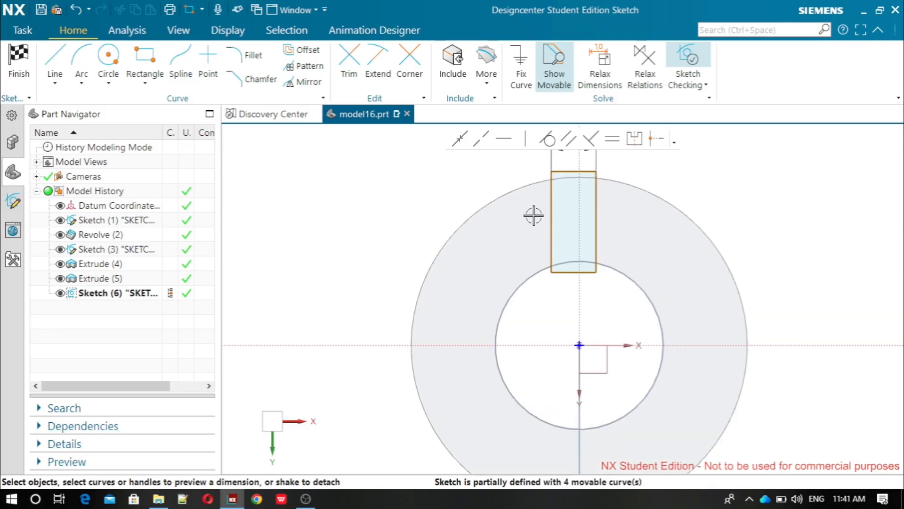
scroll(664, 160, up, 1)
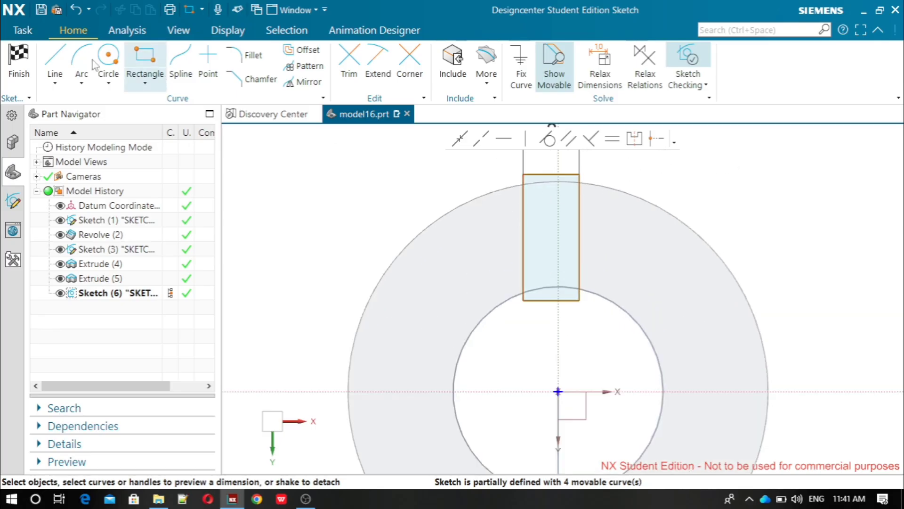
click(19, 58)
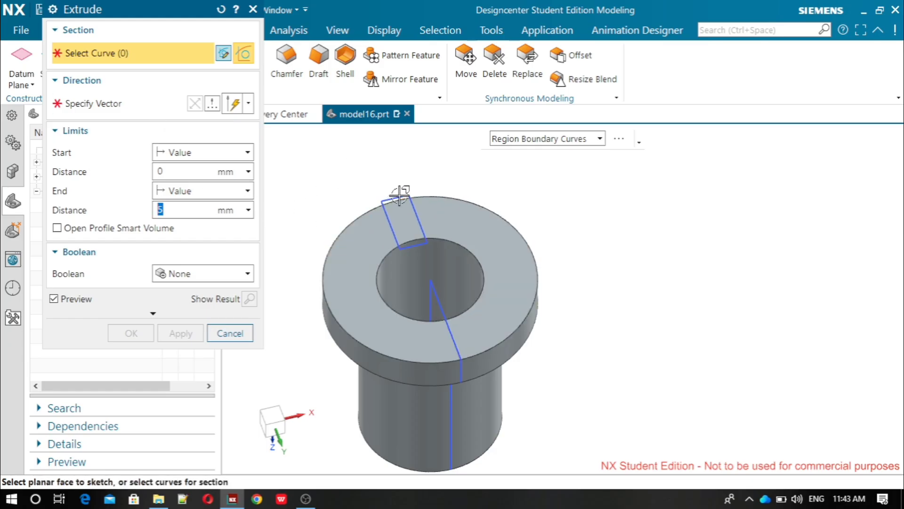
- Extrude the rectangle 5 mm in the reversed direction into the flange, subtracting it from the body as a slot
click(406, 243)
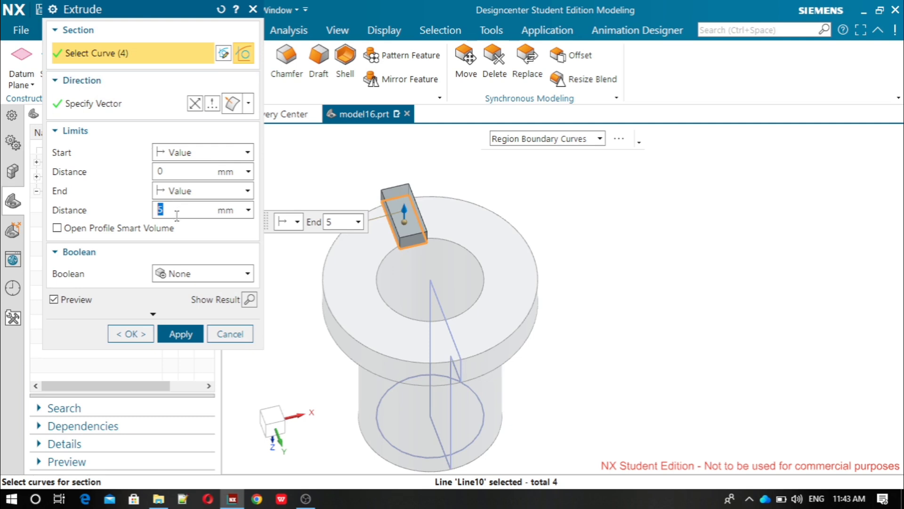
click(194, 103)
click(217, 277)
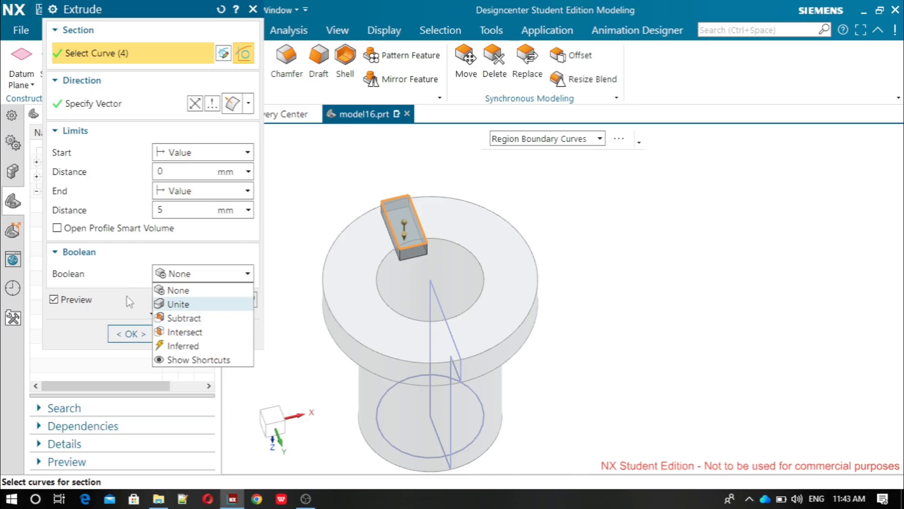
click(186, 318)
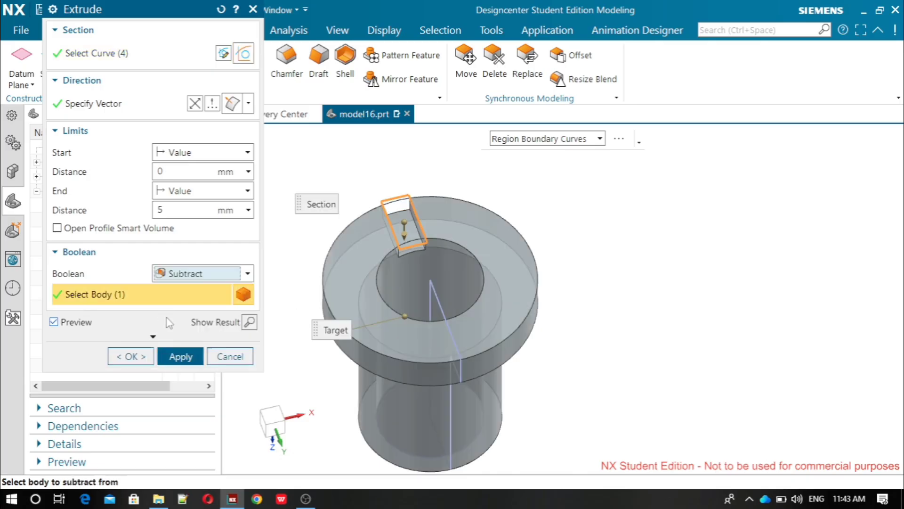
click(179, 357)
click(230, 356)
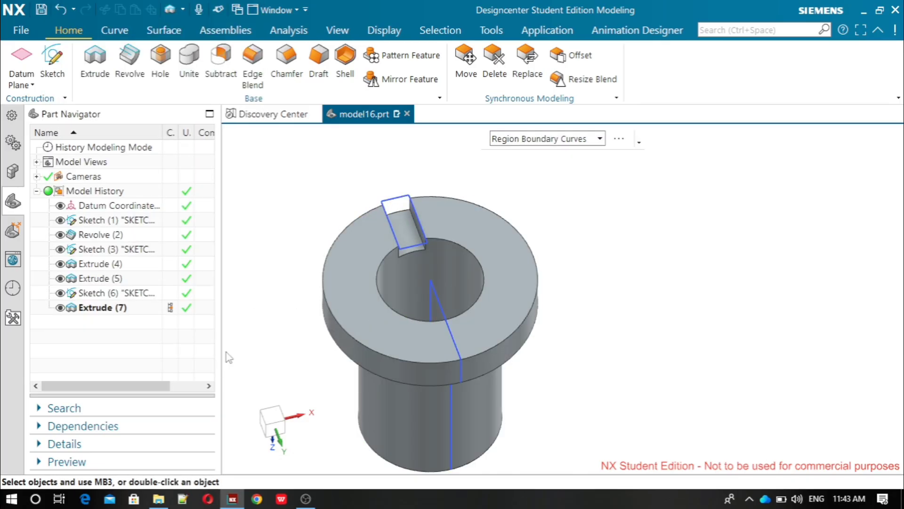
scroll(510, 255, up, 3)
scroll(510, 255, down, 3)
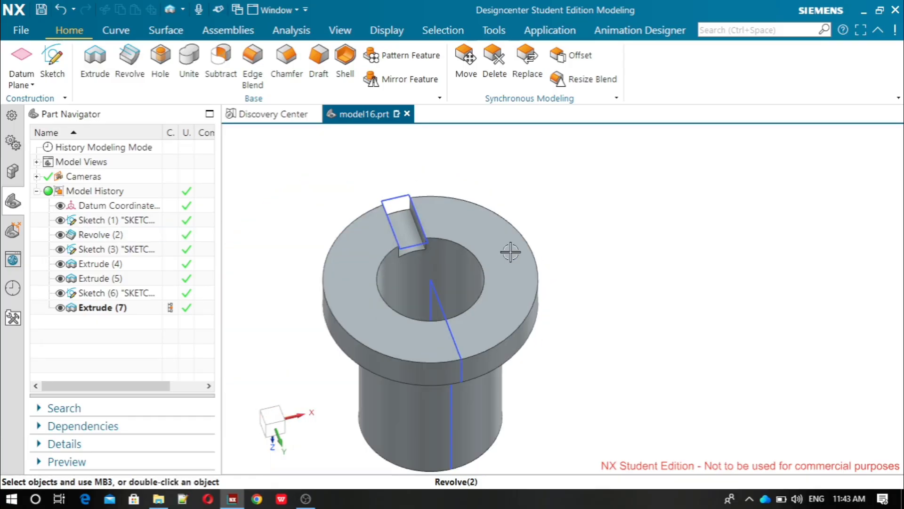
scroll(328, 210, up, 1)
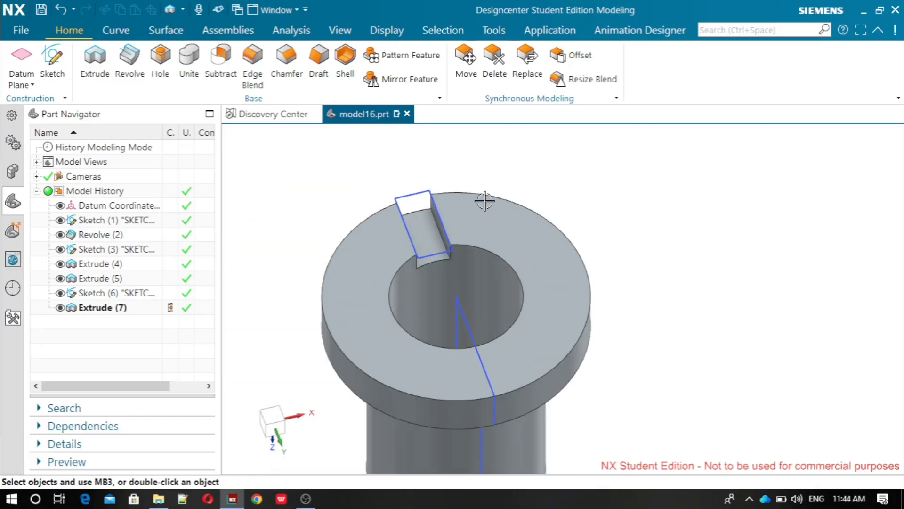
scroll(525, 192, up, 1)
scroll(526, 193, down, 1)
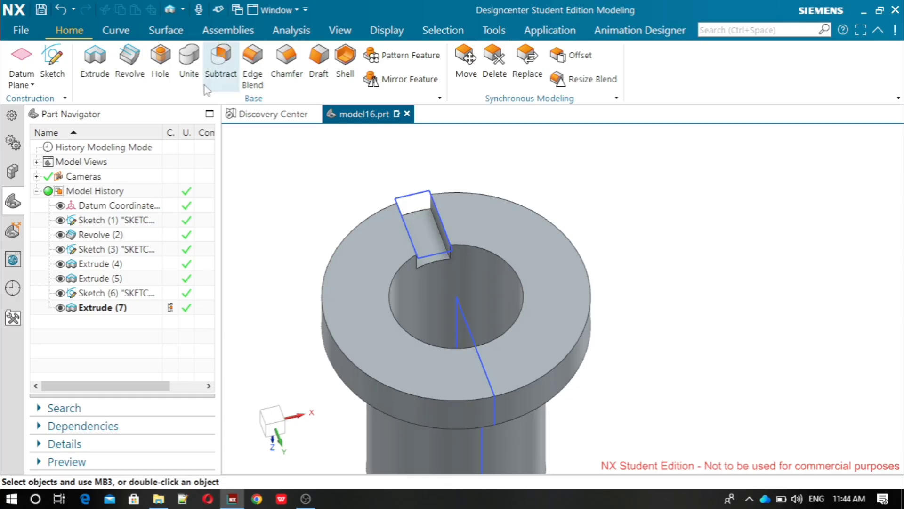
- Blend three of the slot's long edges, both upper edges and one floor edge, with a 0.5 mm radius
click(252, 58)
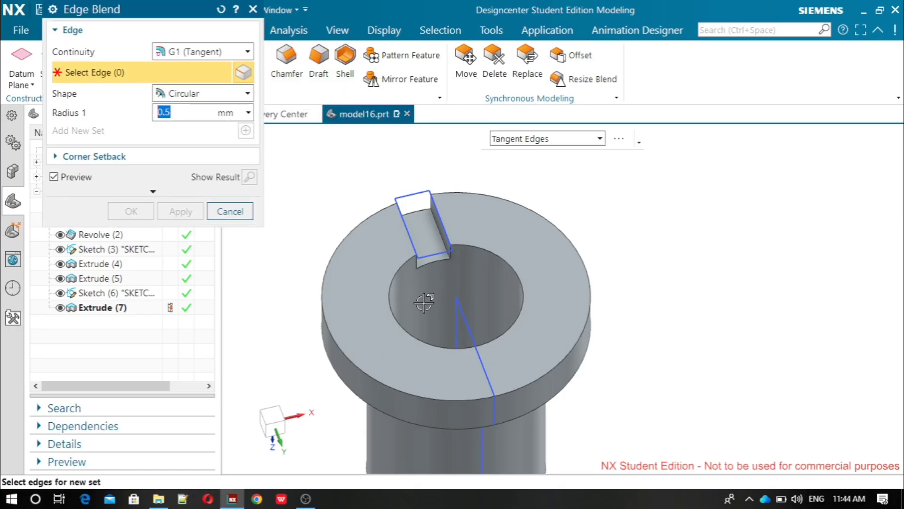
scroll(421, 275, up, 5)
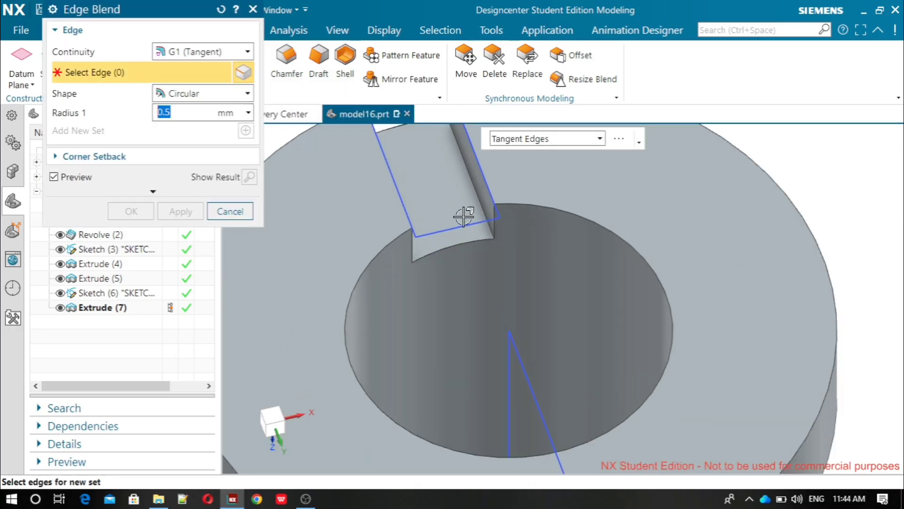
scroll(466, 212, down, 2)
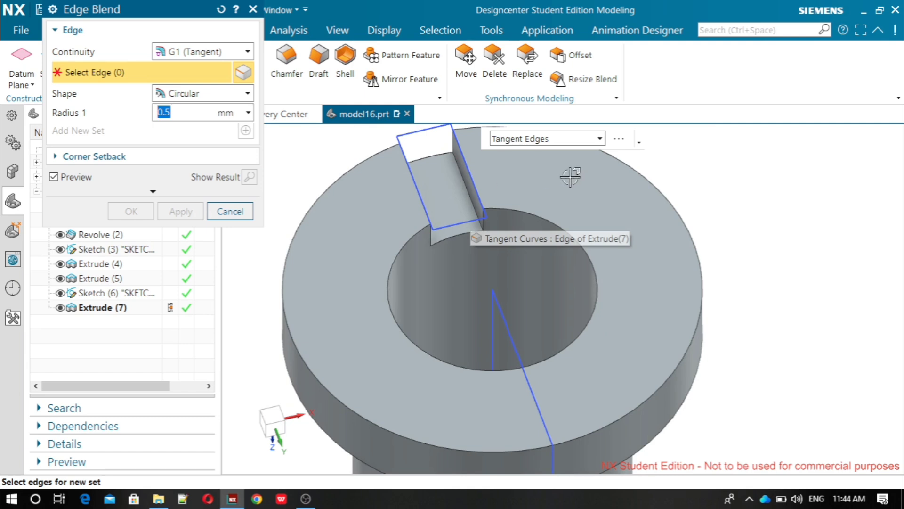
click(472, 169)
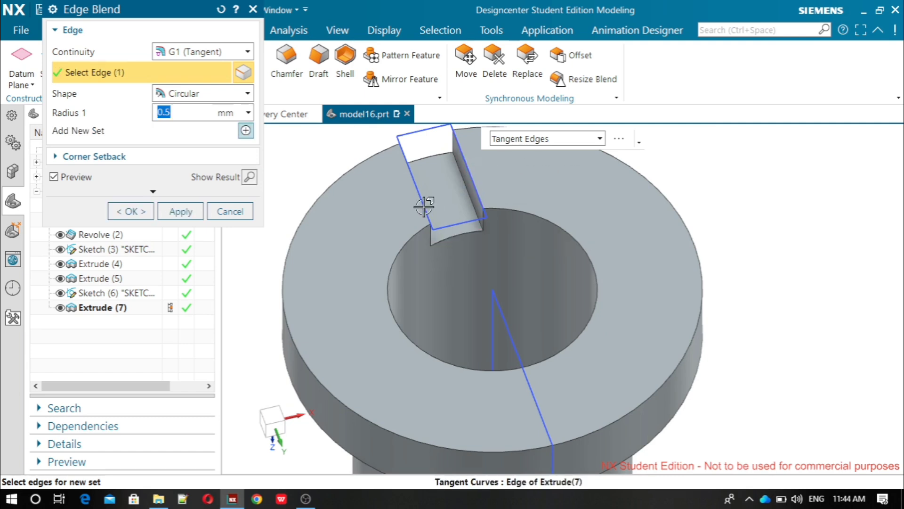
click(417, 189)
click(473, 209)
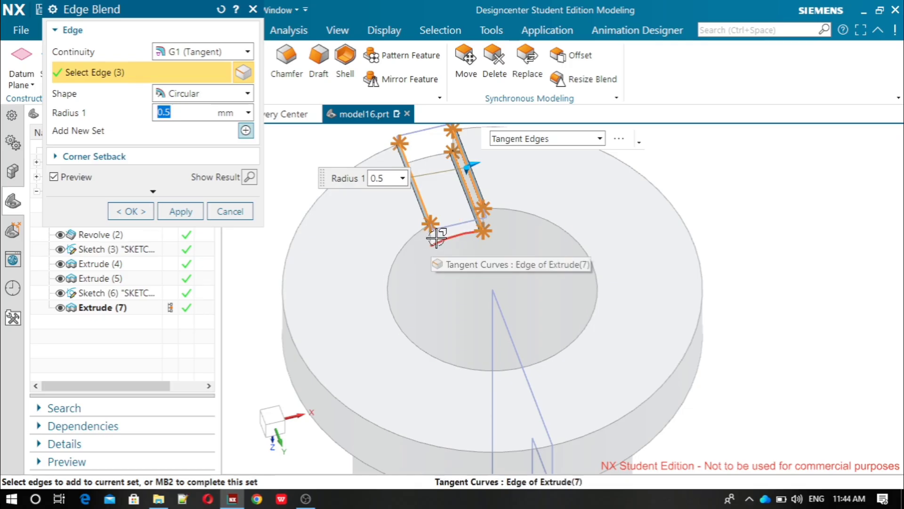
click(181, 211)
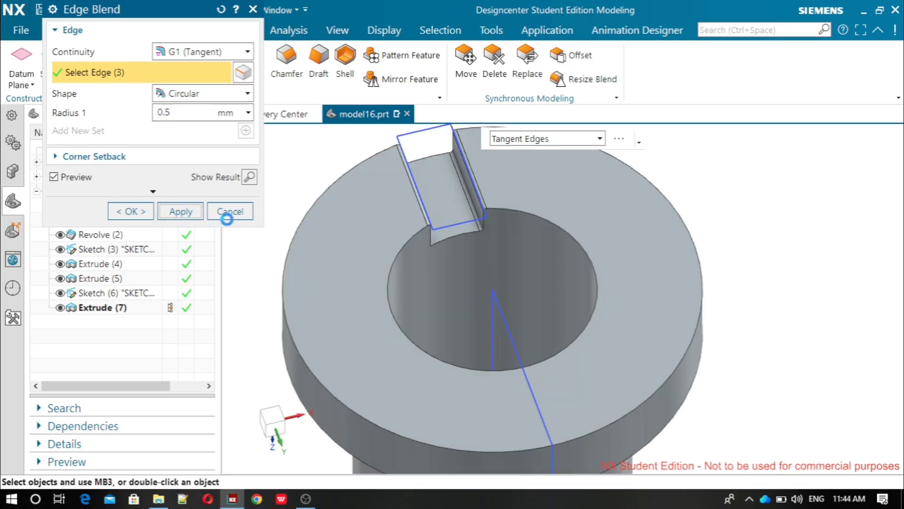
click(228, 211)
- Rotate the model to expose the slot's opposite wall and blend its remaining long floor edge with a 0.5 mm radius
click(340, 30)
click(174, 79)
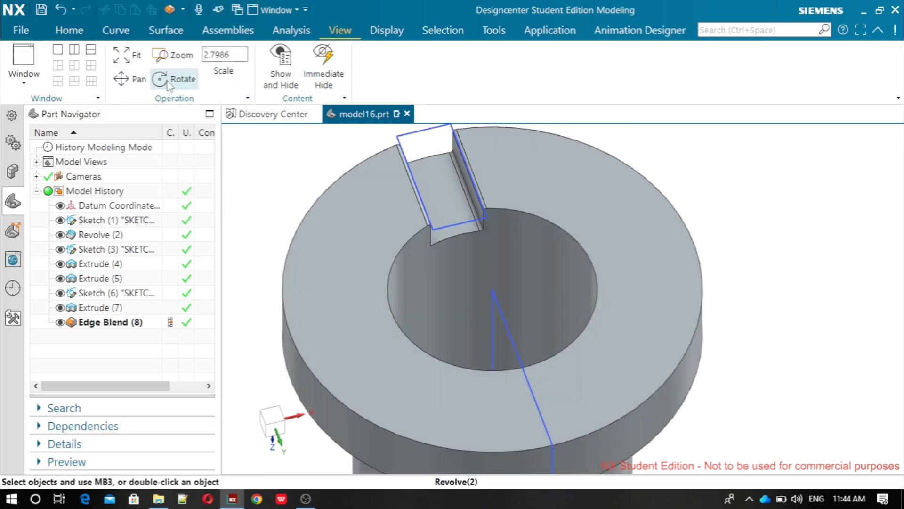
drag(802, 273, 782, 265)
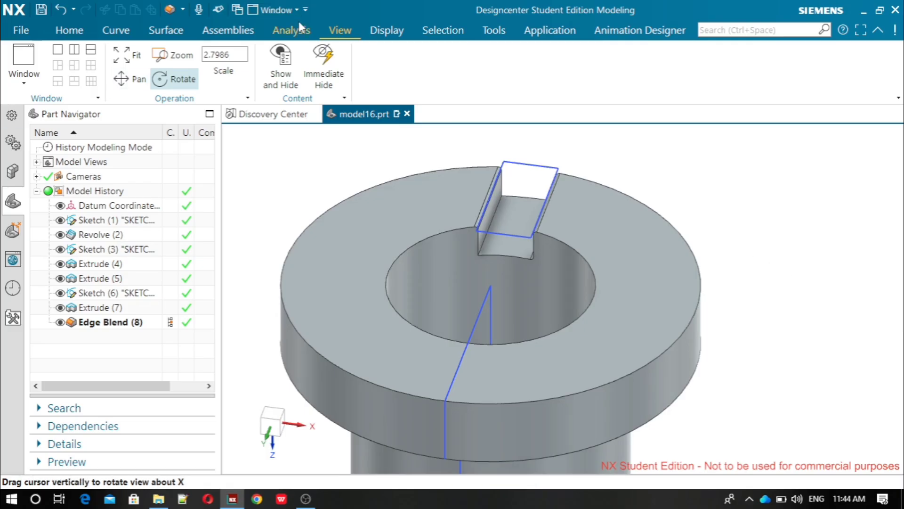
click(87, 33)
click(253, 57)
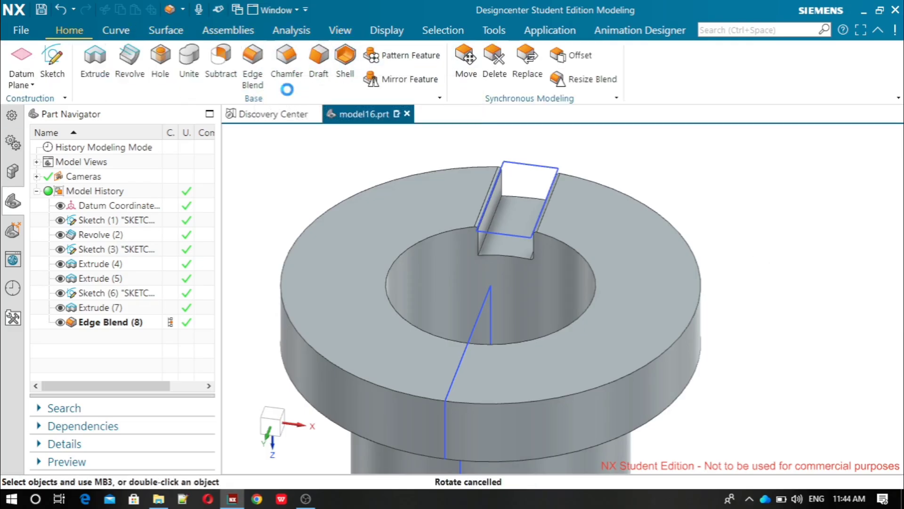
click(492, 222)
click(192, 213)
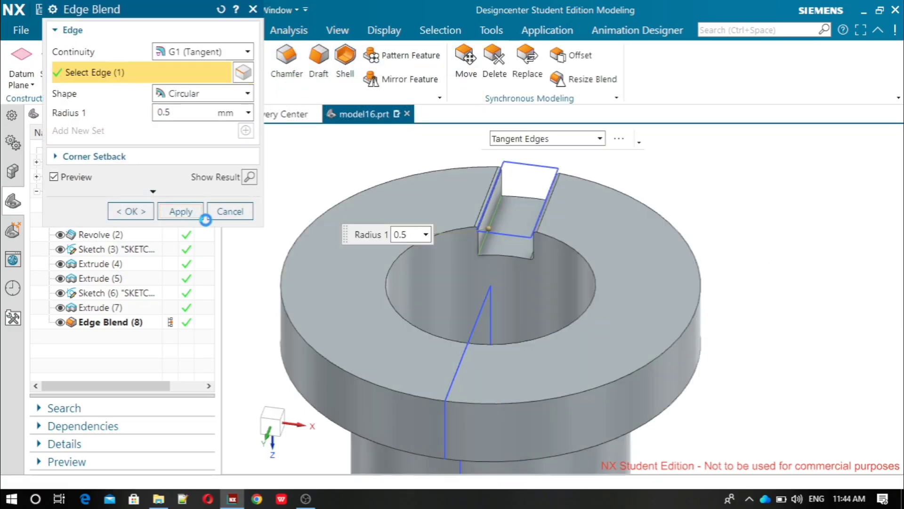
click(234, 216)
- Hide the slot's rectangle sketch and the half-profile sketch of the revolve
right_click(588, 288)
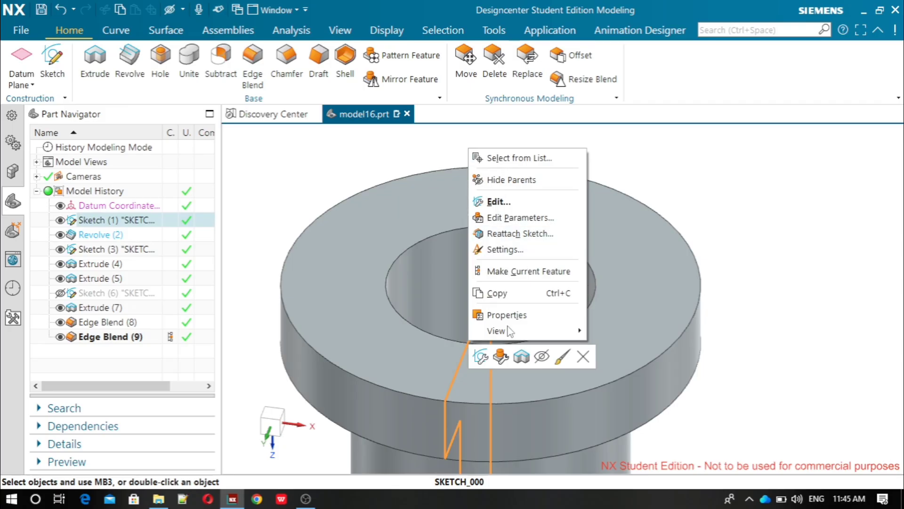
click(542, 357)
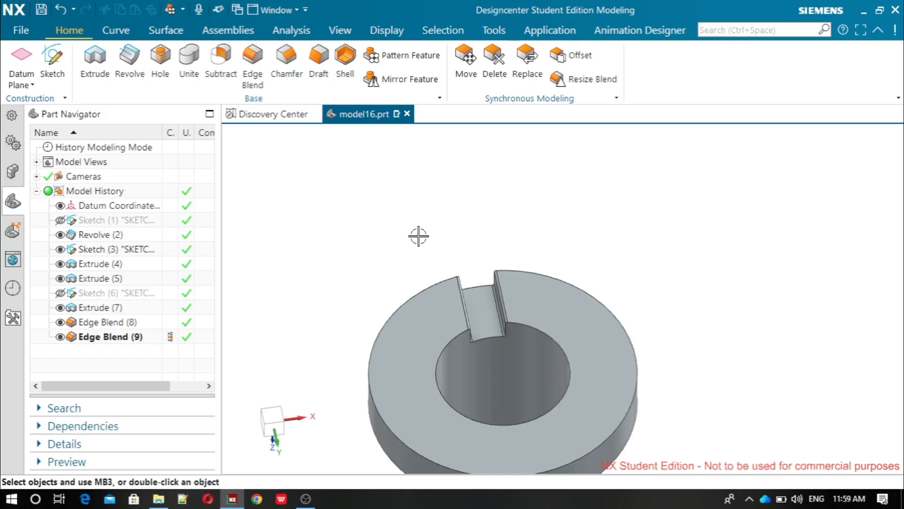
- Start a Pattern Feature and select the slot cut together with both of its edge blends
click(418, 55)
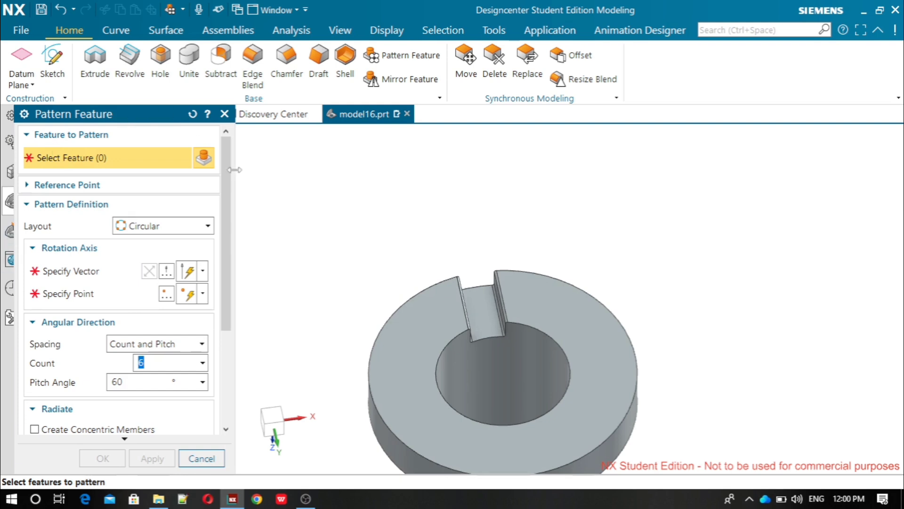
scroll(435, 330, down, 5)
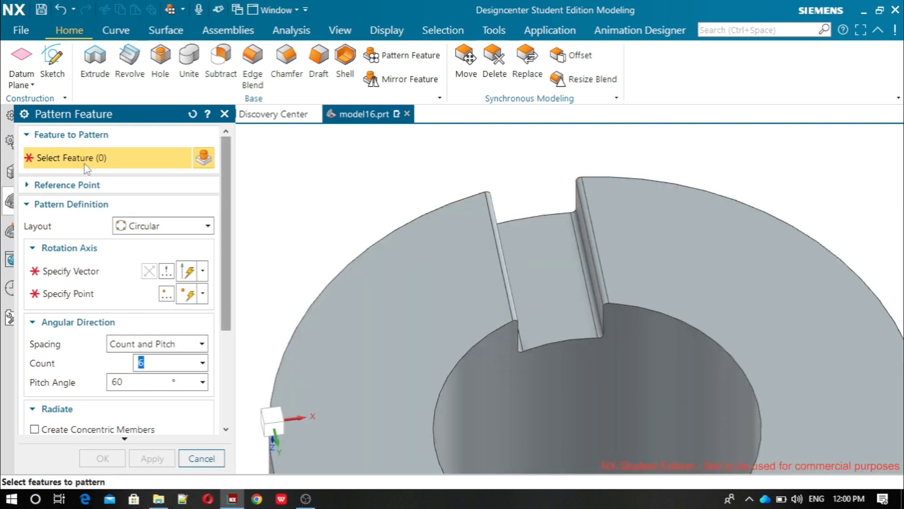
click(555, 280)
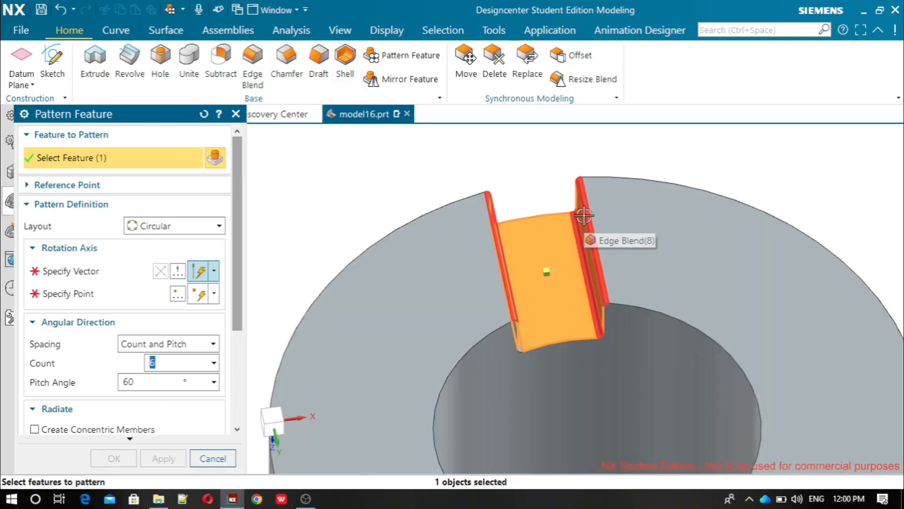
click(584, 215)
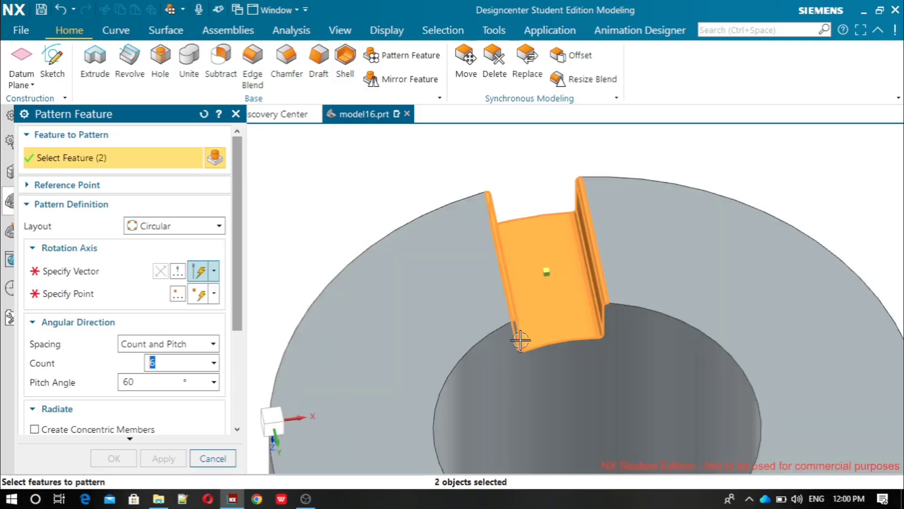
click(520, 343)
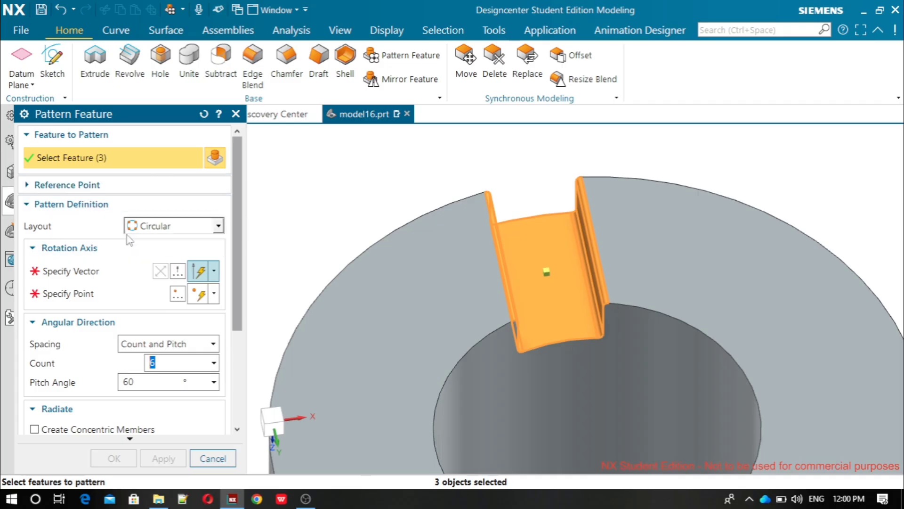
- Pattern the selected features circularly about the flange face normal through the bore centre, with count 6 and pitch angle 60°
click(183, 229)
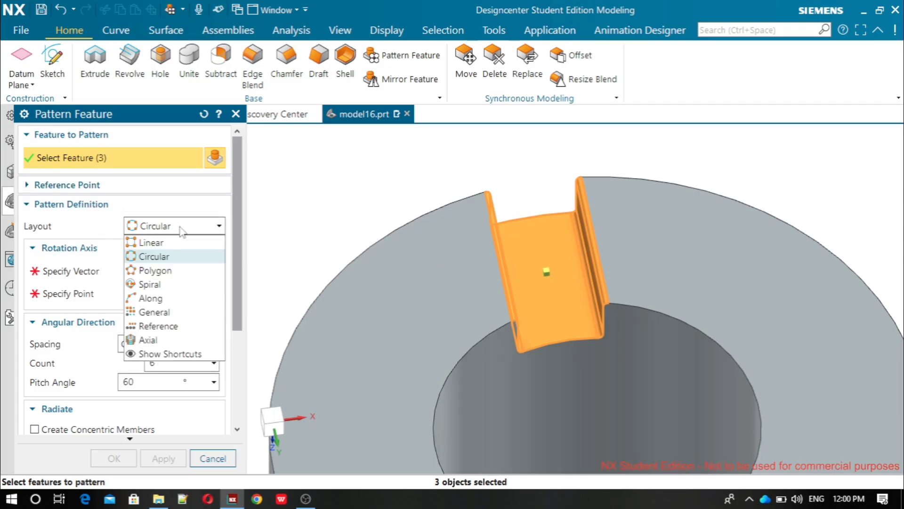
click(182, 230)
scroll(485, 296, down, 5)
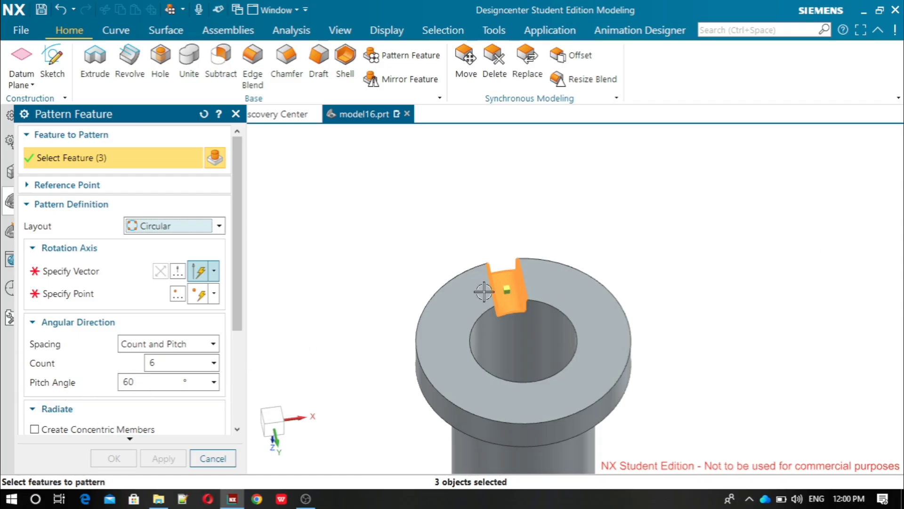
click(128, 279)
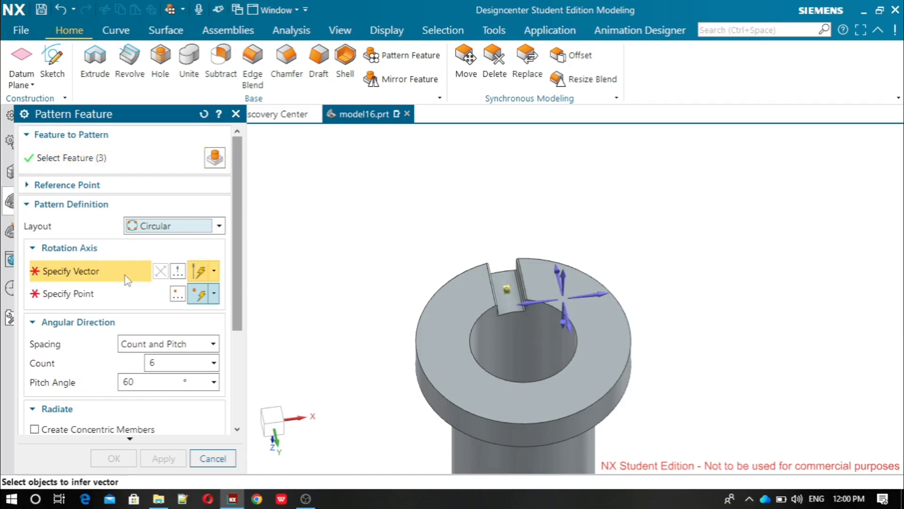
click(570, 285)
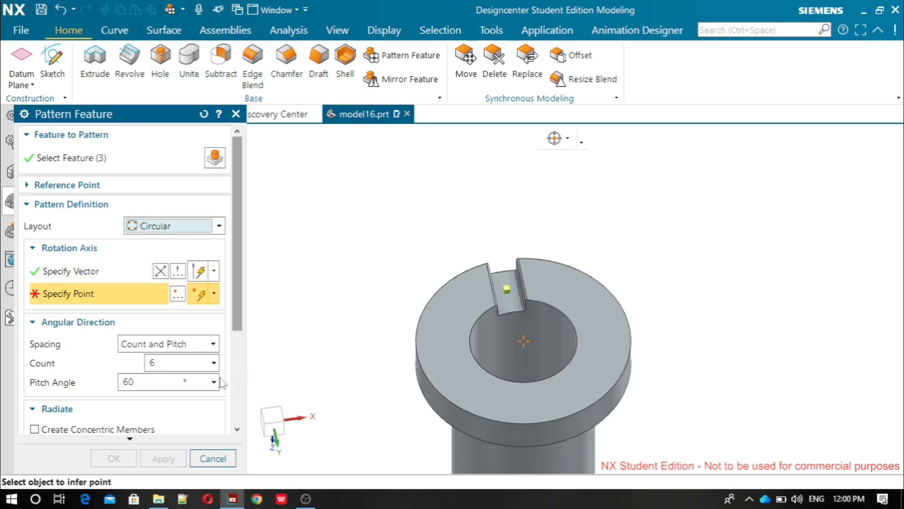
click(524, 341)
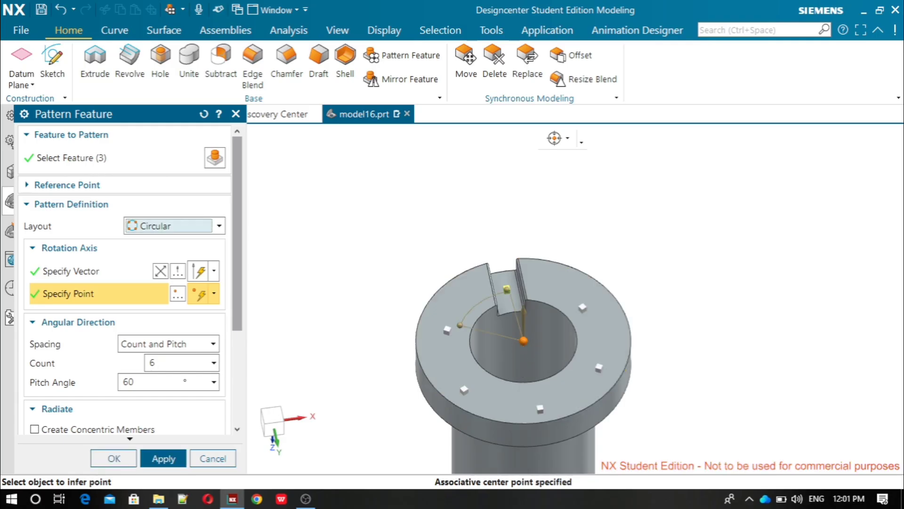
click(174, 459)
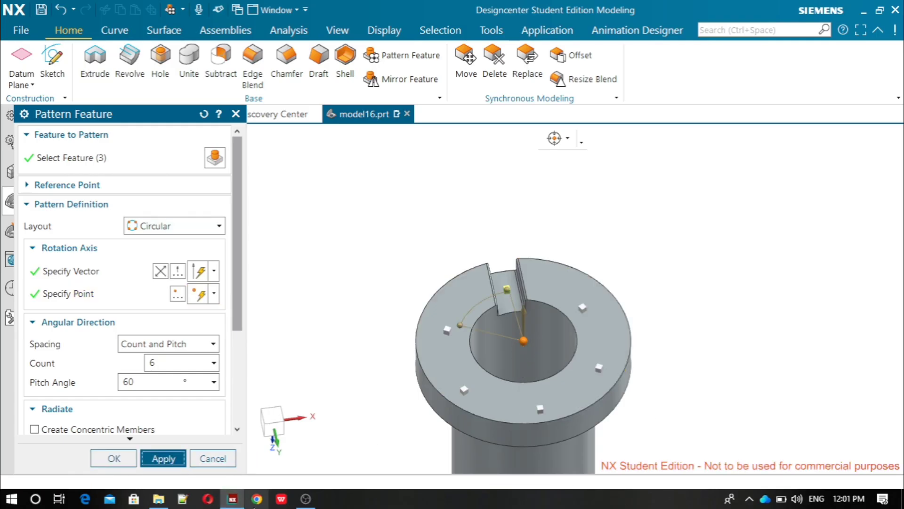
mouse_move(207, 478)
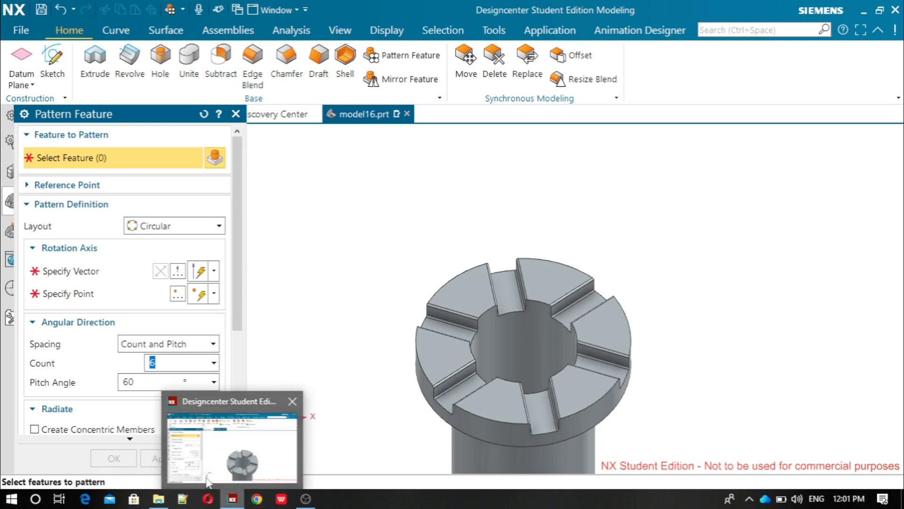
click(236, 114)
- Start a sketch on the floor face of the original slot, with its origin at the floor's inner corner
scroll(677, 331, up, 3)
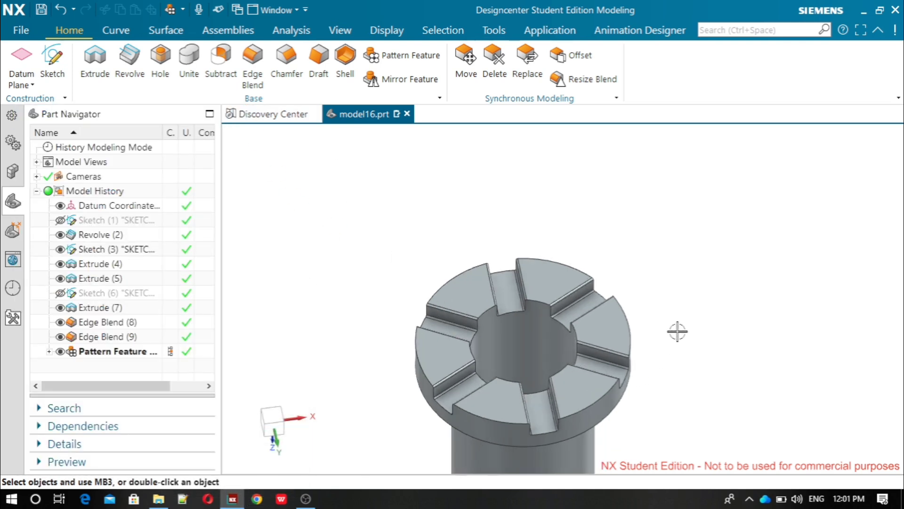
scroll(678, 331, down, 2)
click(53, 66)
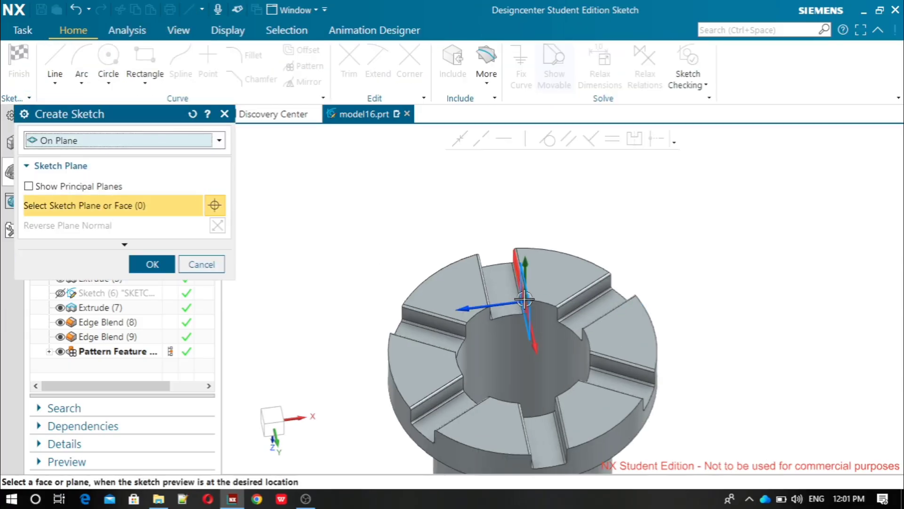
scroll(523, 301, up, 6)
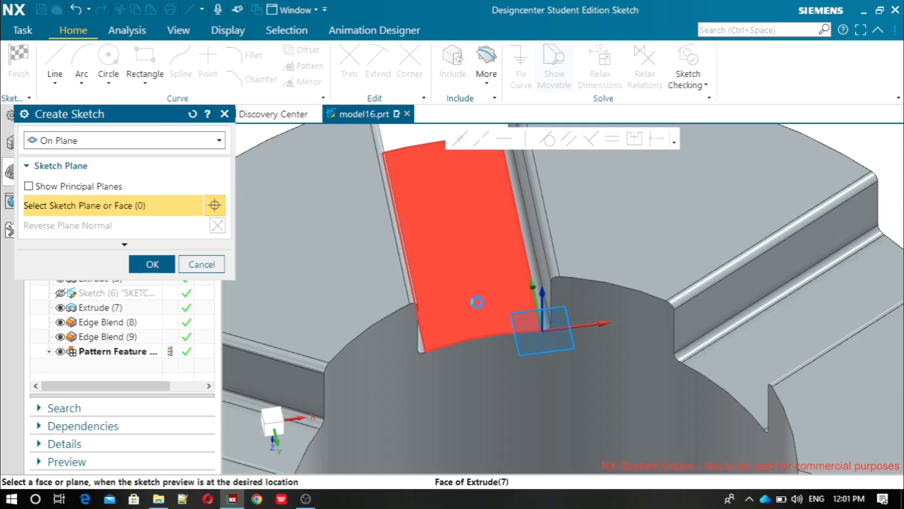
click(477, 302)
click(147, 265)
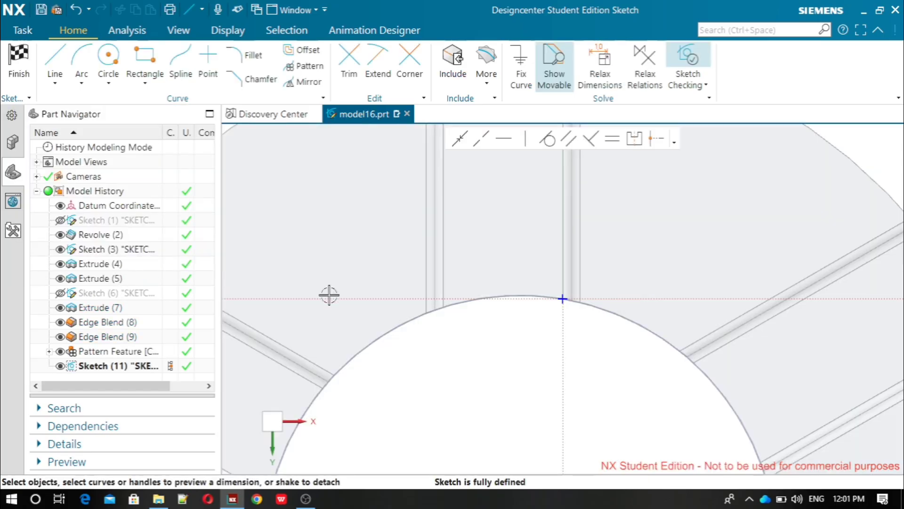
click(83, 62)
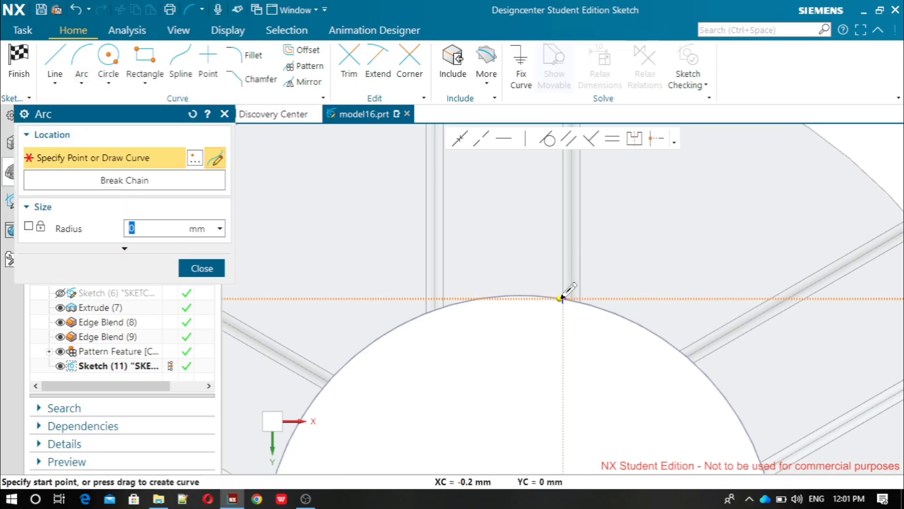
scroll(559, 303, up, 2)
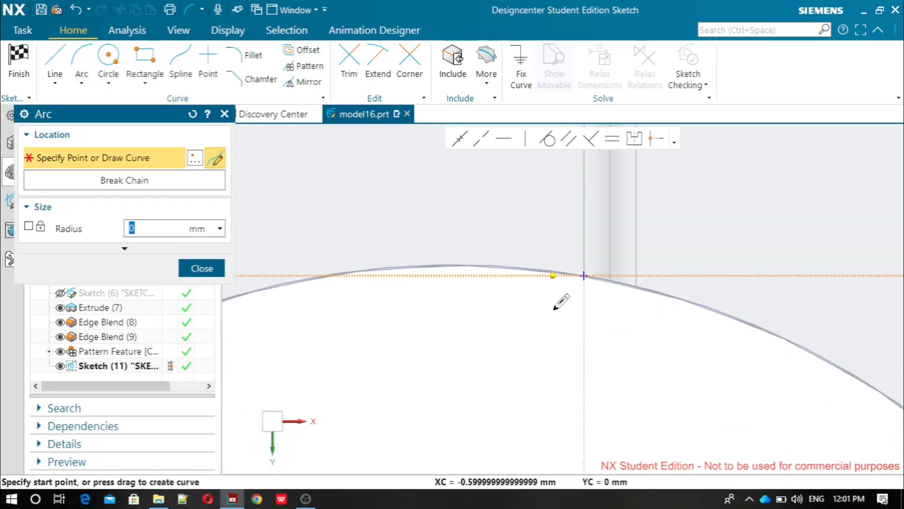
click(584, 275)
scroll(584, 275, down, 2)
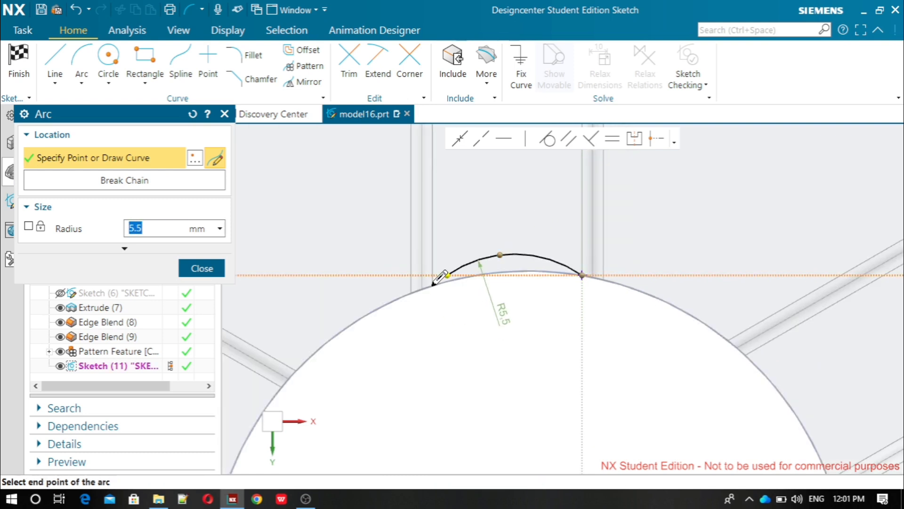
click(446, 275)
key(Escape)
key(ctrl+z)
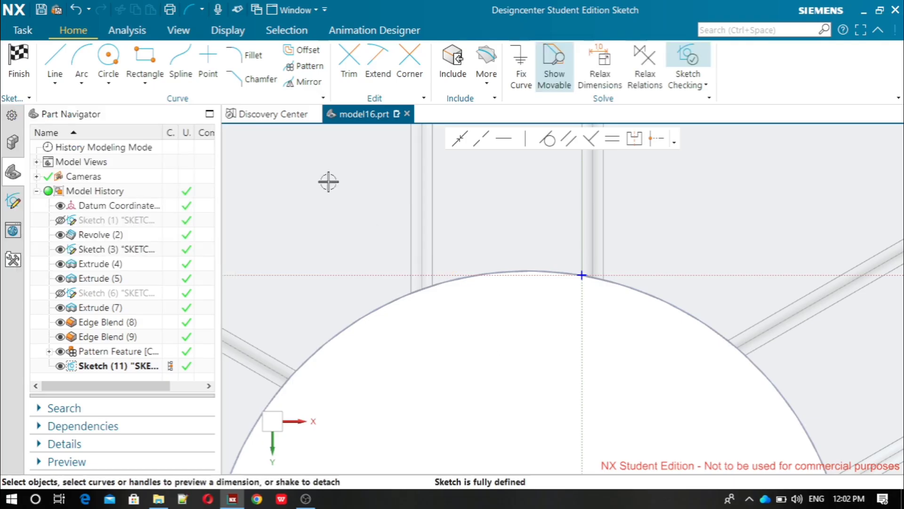
- Draw an arc of about 7 mm radius across the slot's inner end, from the sketch origin to the opposite floor edge
click(83, 61)
click(582, 275)
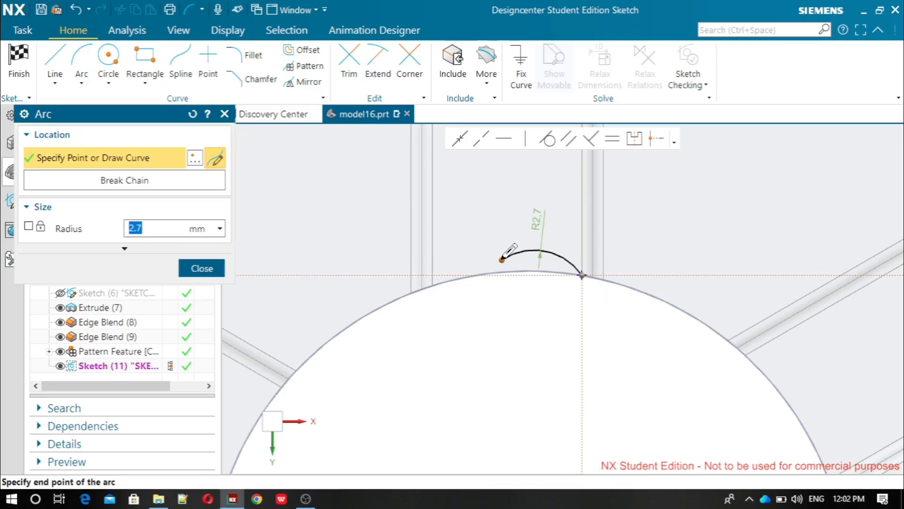
scroll(443, 276, up, 4)
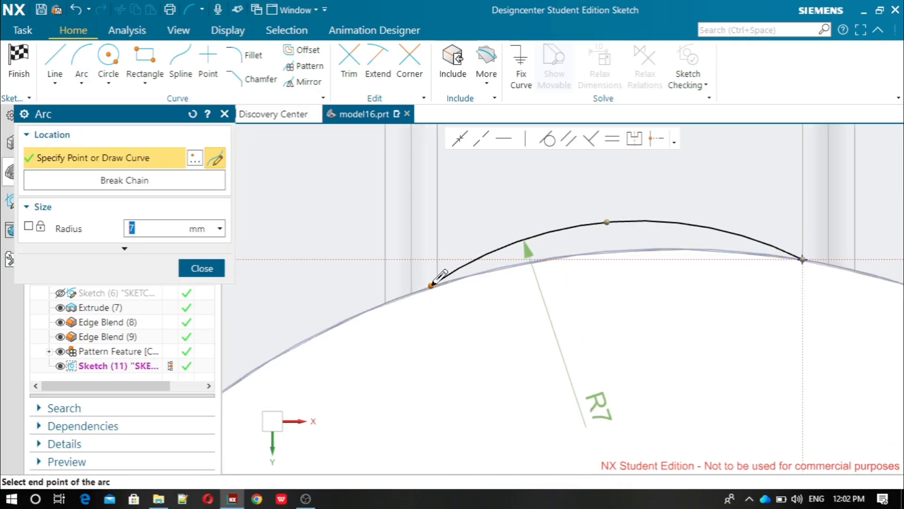
click(436, 282)
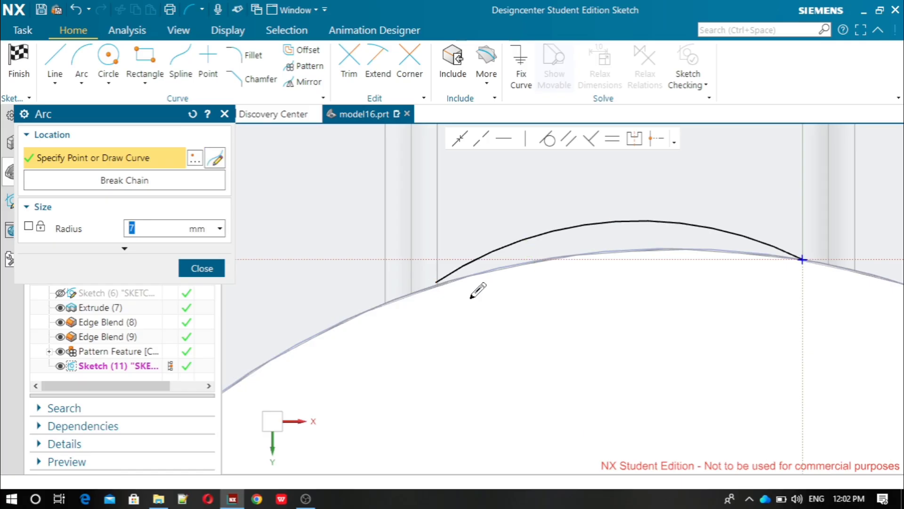
- Close the arc with a straight line between its two endpoints across the slot's inner end, and finish the sketch
key(Escape)
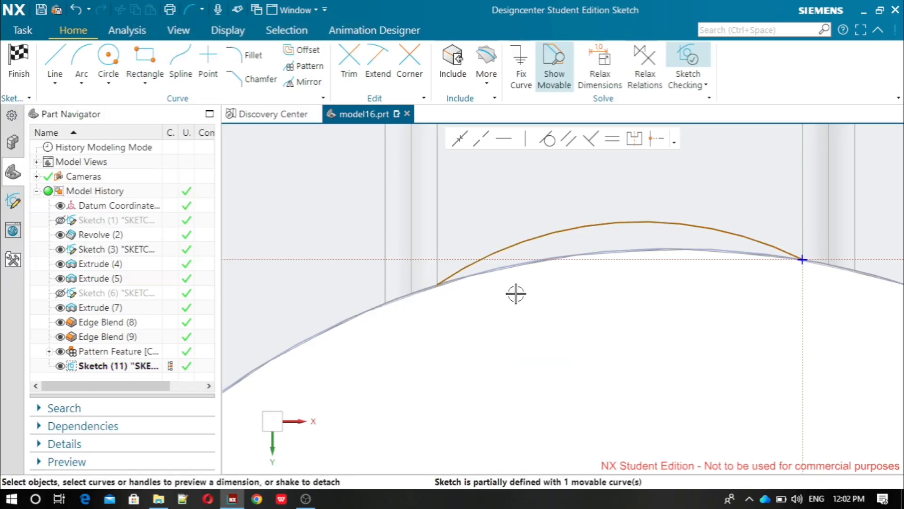
click(53, 55)
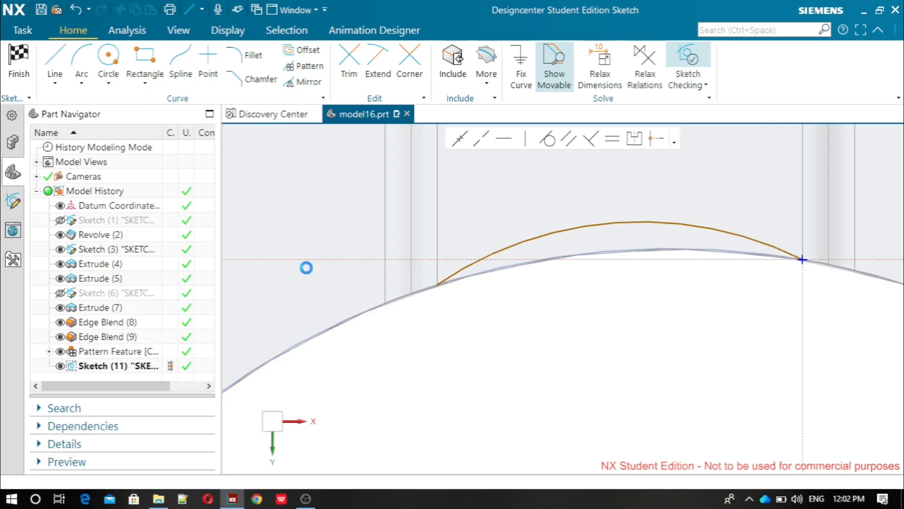
click(439, 284)
click(803, 259)
key(Escape)
click(27, 75)
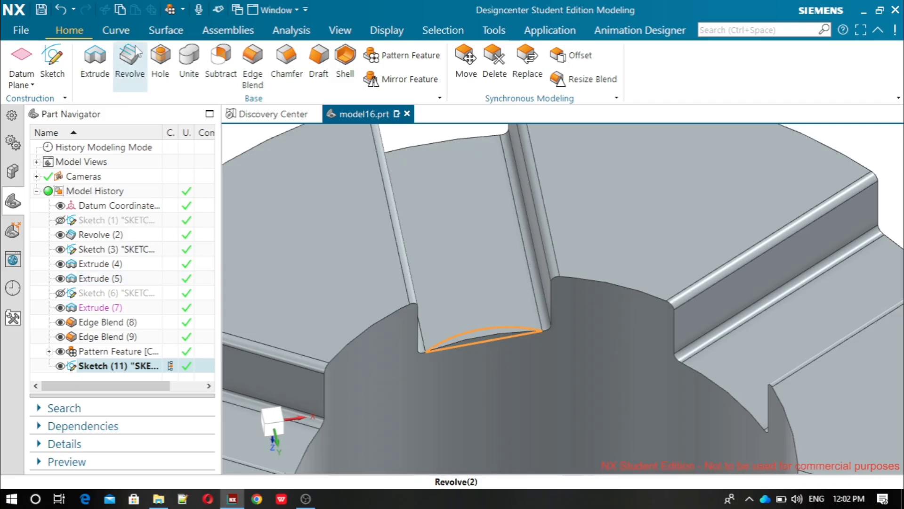
- Extrude the arc-and-line profile as a Subtract in the reversed direction, with the end limit Through All
click(92, 68)
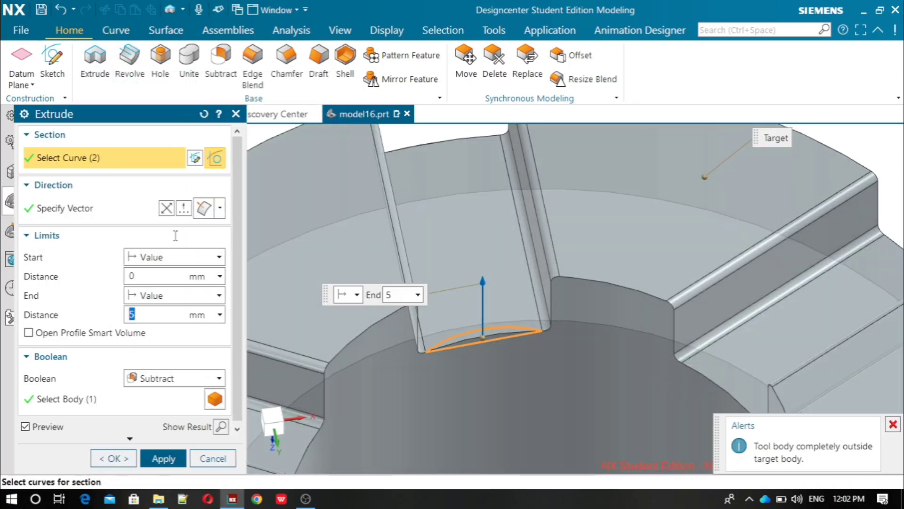
click(166, 208)
click(219, 295)
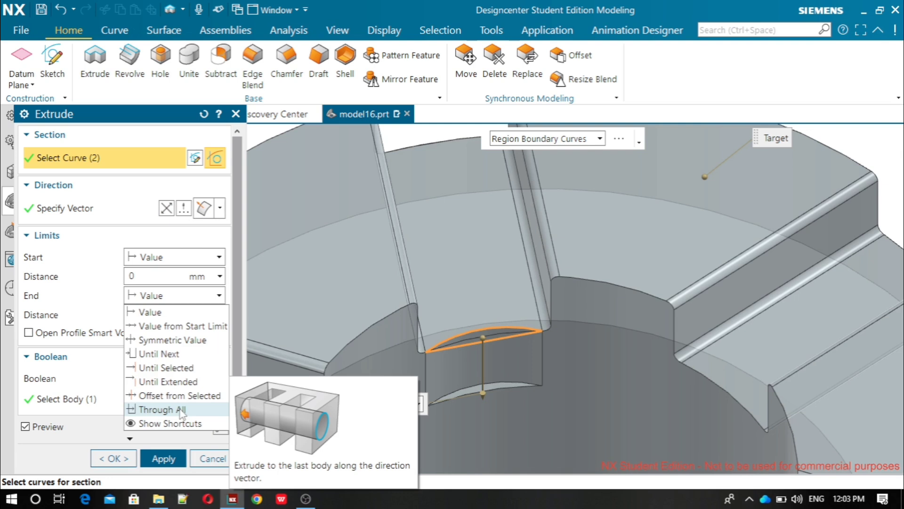
click(171, 409)
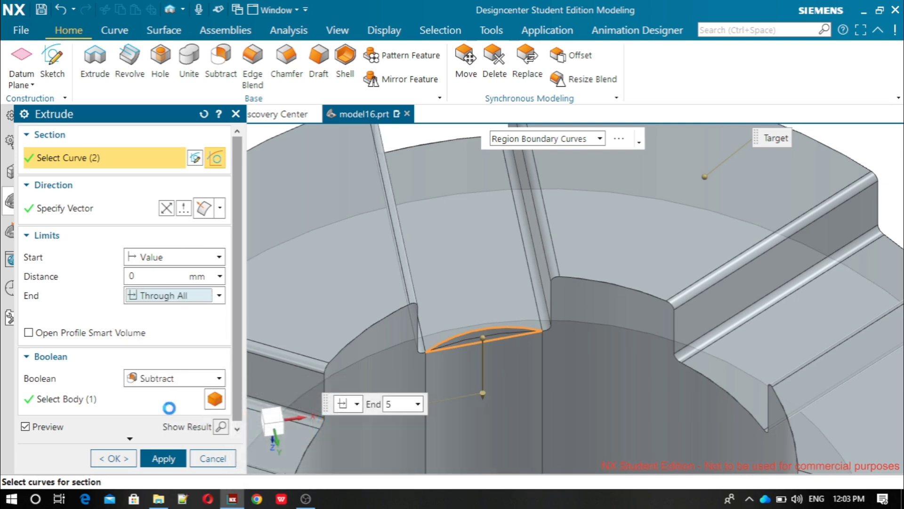
middle_click(170, 401)
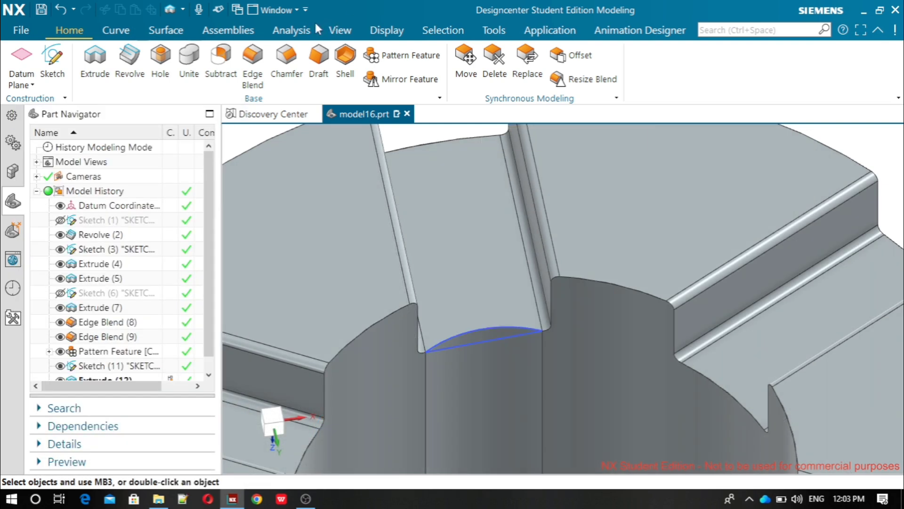
- Start a circular Pattern Feature of the new groove cut in the bore, with count 3 and pitch angle 120°
click(335, 30)
click(194, 81)
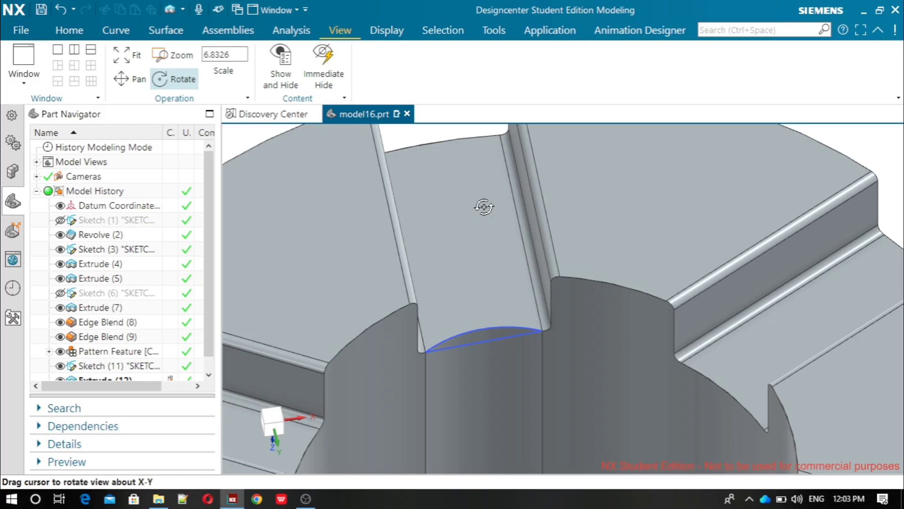
mouse_move(484, 201)
mouse_down()
mouse_move(484, 228)
mouse_move(492, 210)
mouse_up()
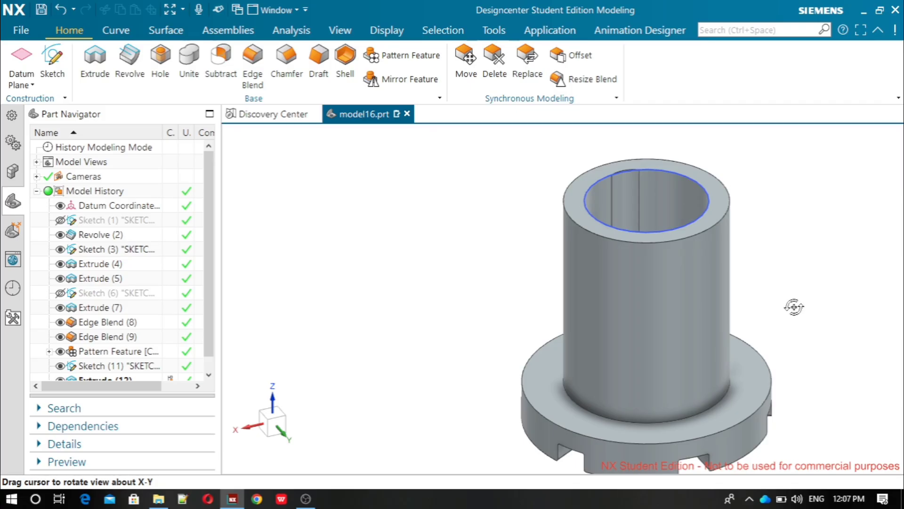
click(418, 58)
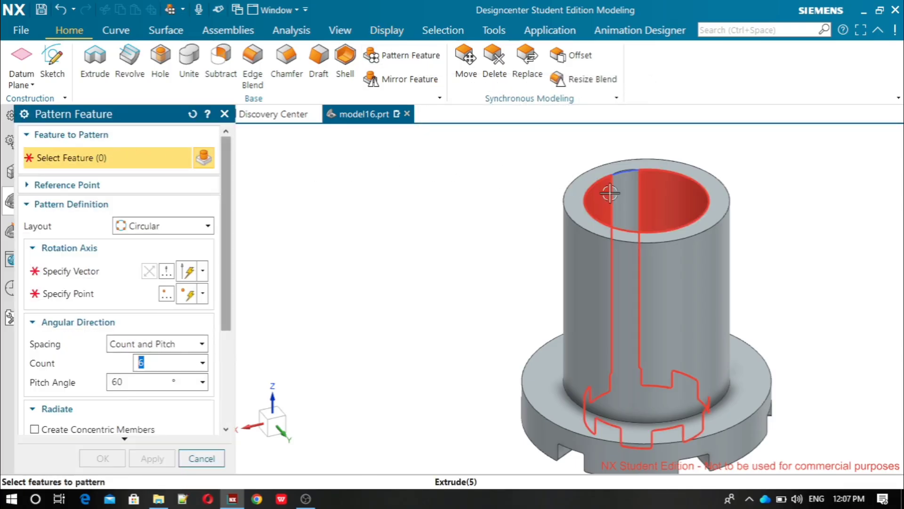
click(612, 230)
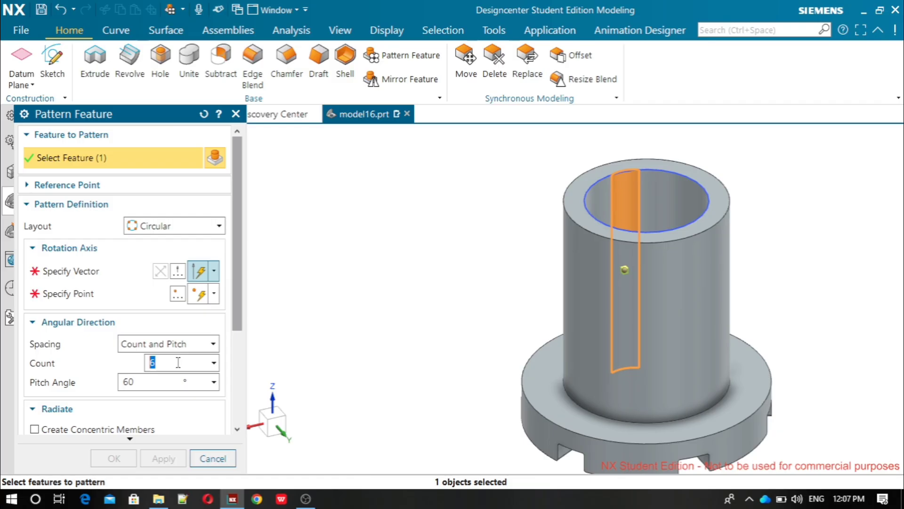
text(3)
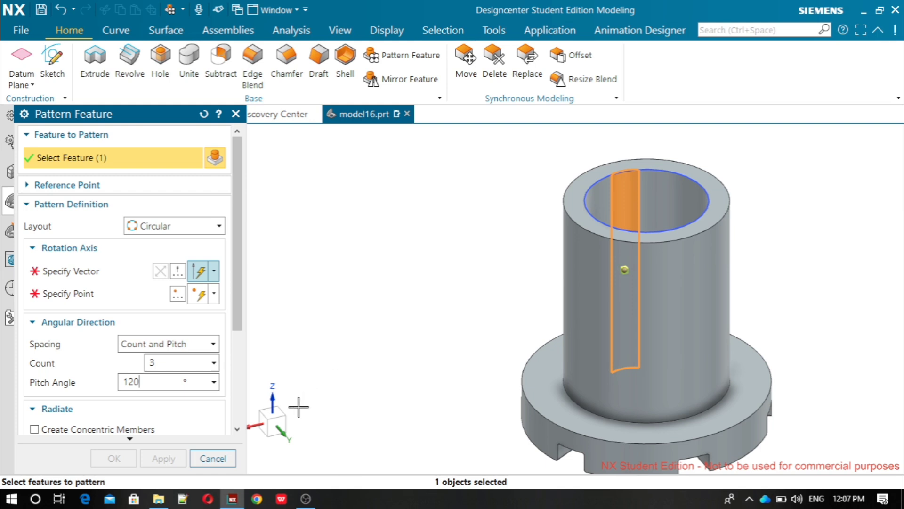
- Set the pattern's rotation axis to the downward Z direction through the bore centre at the tube's end, and apply the pattern
click(87, 276)
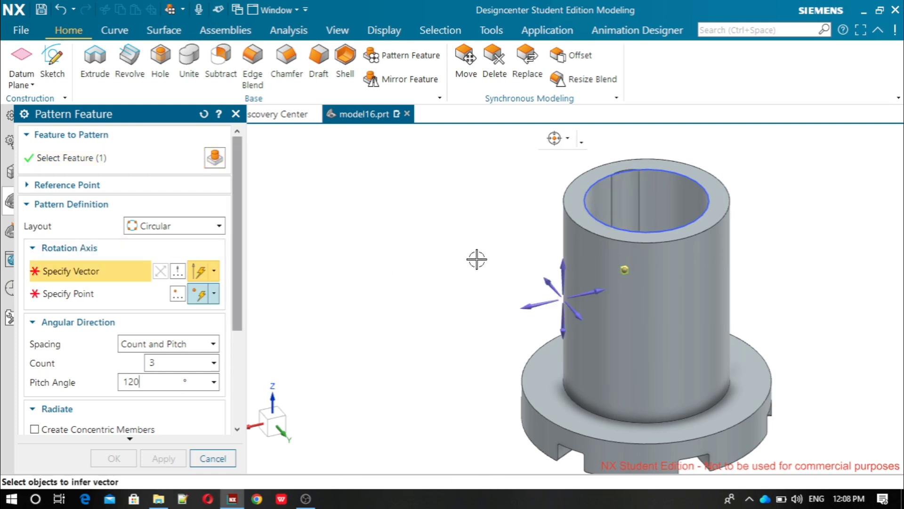
click(562, 323)
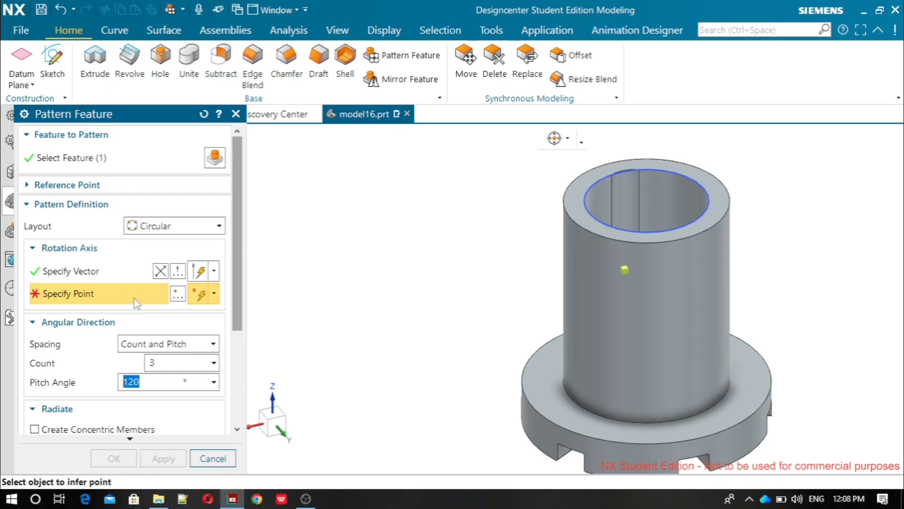
click(647, 200)
scroll(765, 306, down, 1)
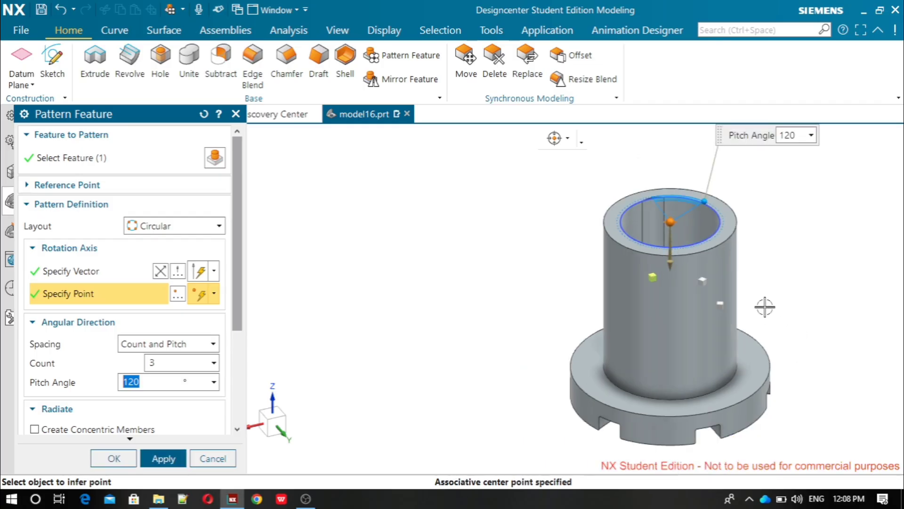
scroll(764, 307, up, 1)
scroll(228, 422, down, 3)
click(220, 424)
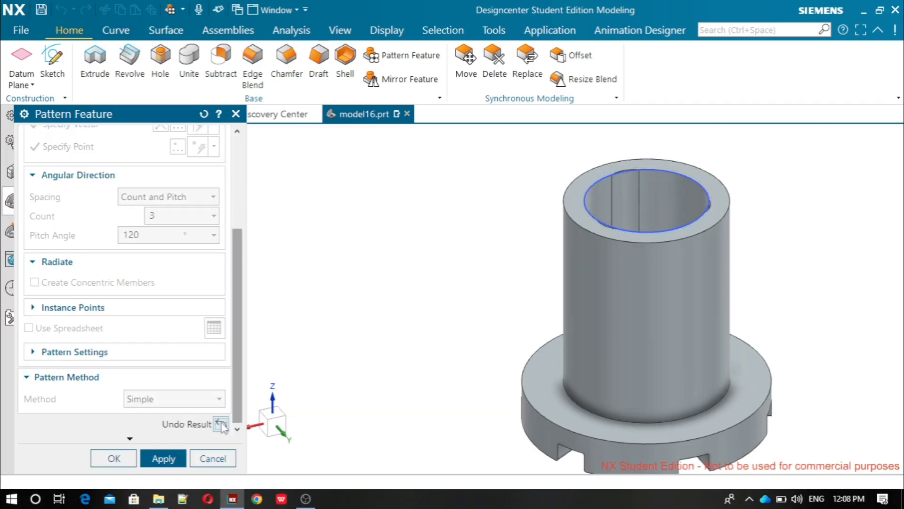
click(164, 458)
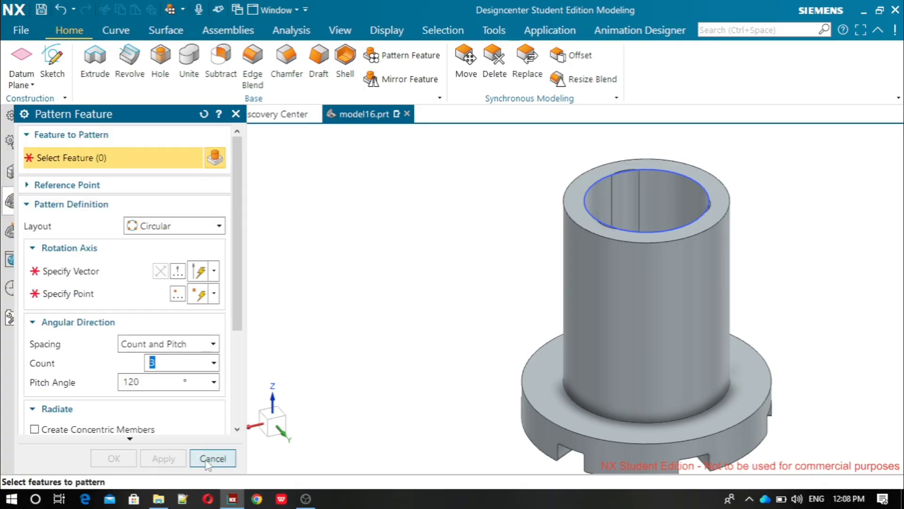
click(207, 461)
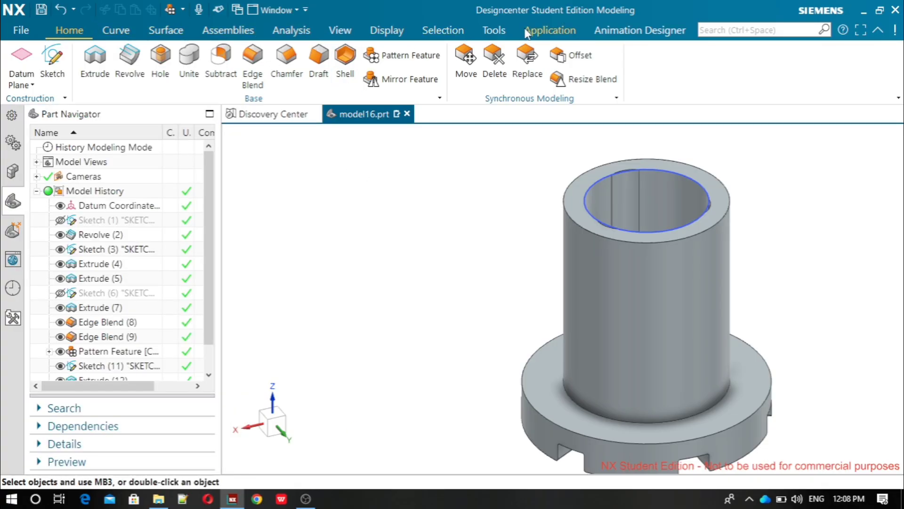
- Hide the circle sketch around the bore's rim at the tube's free end
click(344, 33)
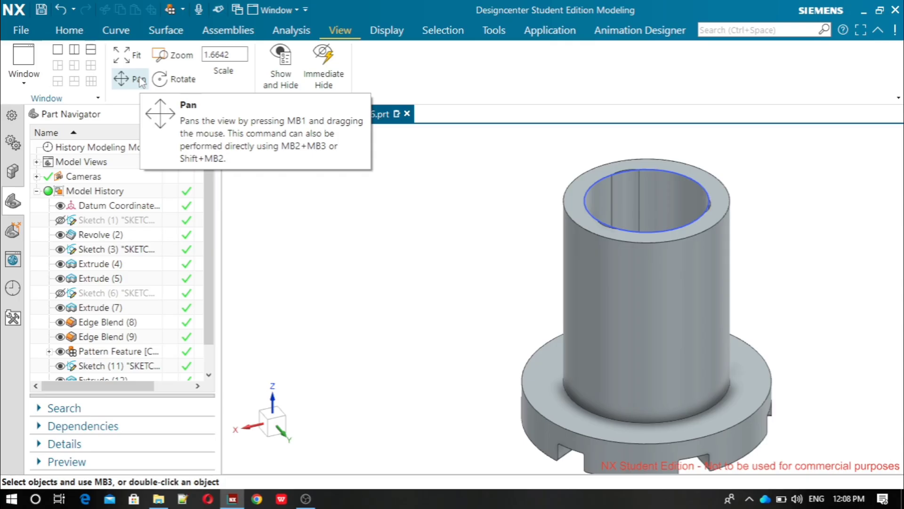
scroll(672, 186, up, 6)
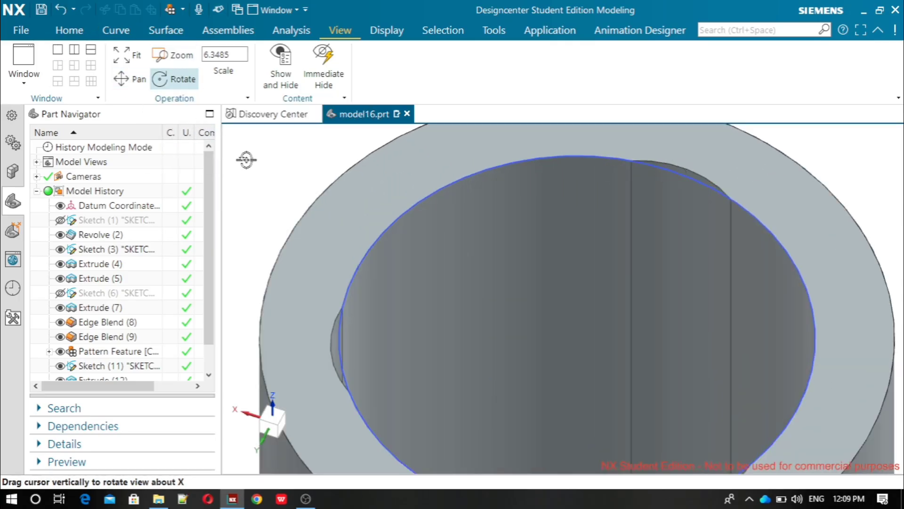
click(175, 79)
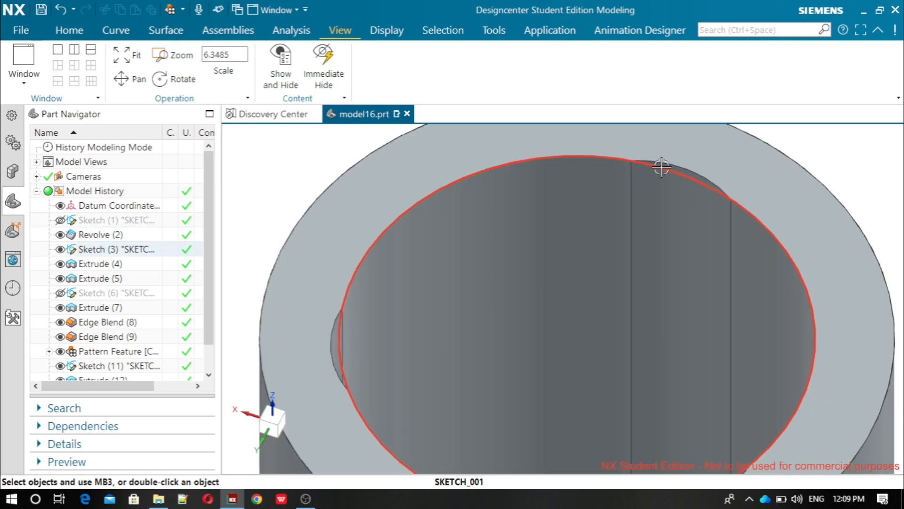
right_click(662, 167)
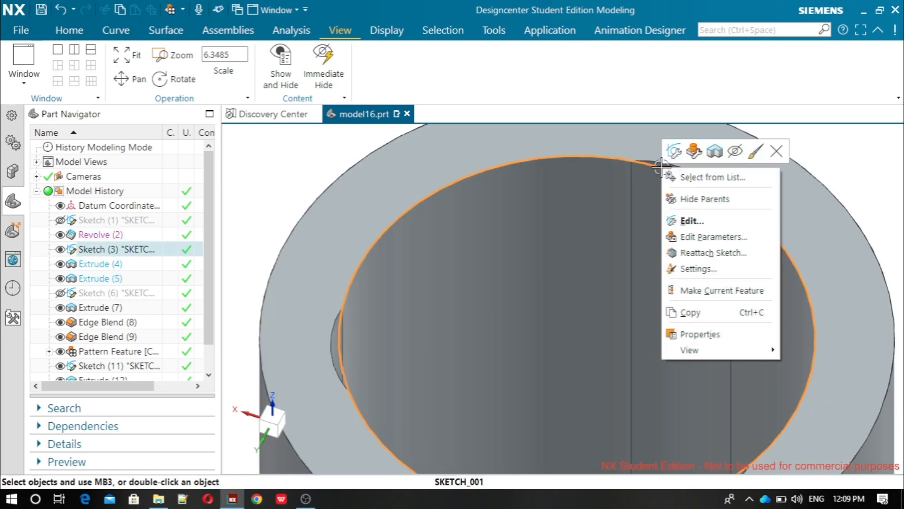
click(736, 151)
scroll(688, 154, down, 3)
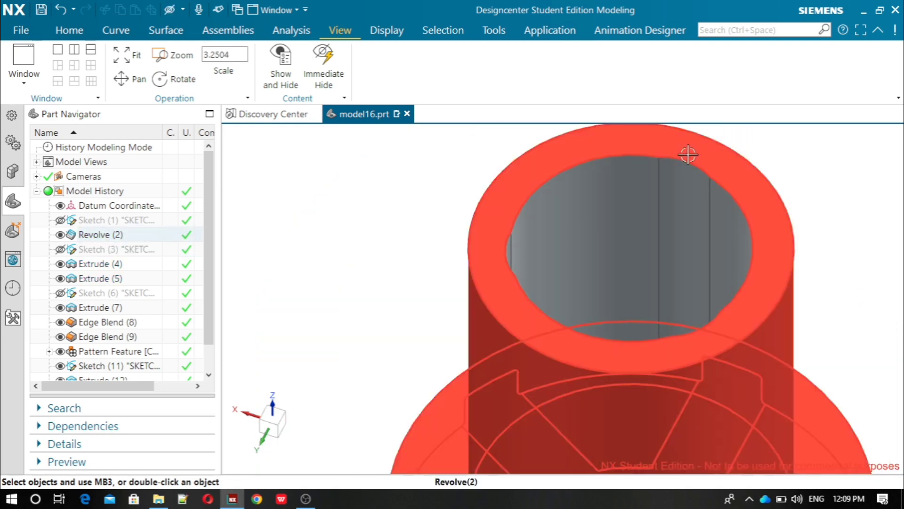
scroll(688, 154, down, 4)
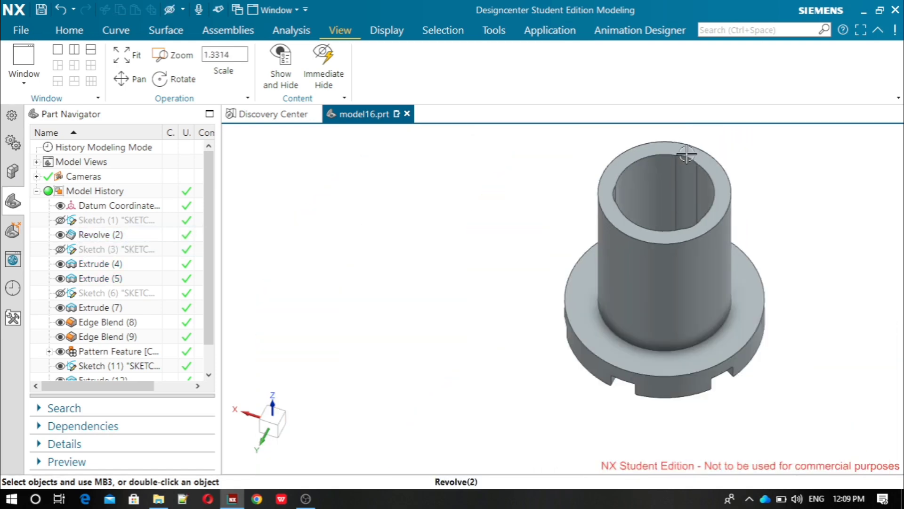
- Start a circular Edge Blend with radius 0.5 mm and select the outer rim edge at the tube's free end
click(69, 29)
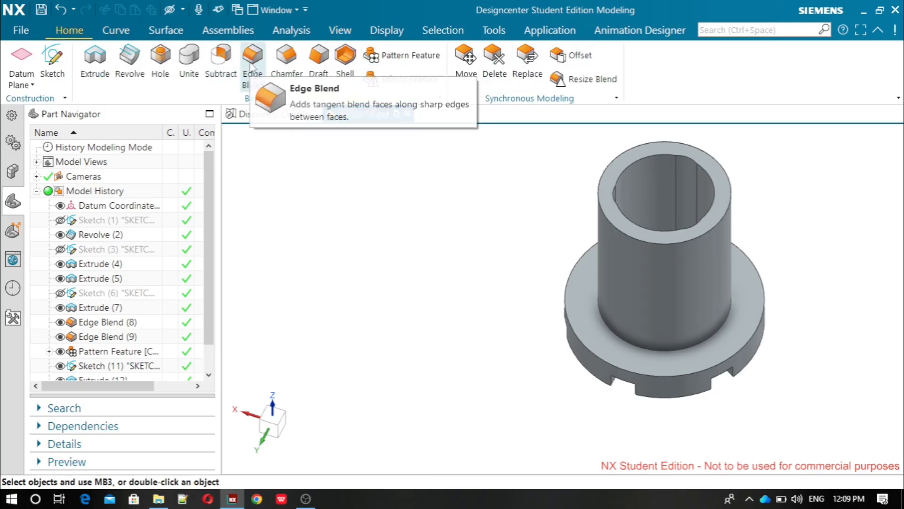
click(252, 59)
scroll(709, 163, up, 4)
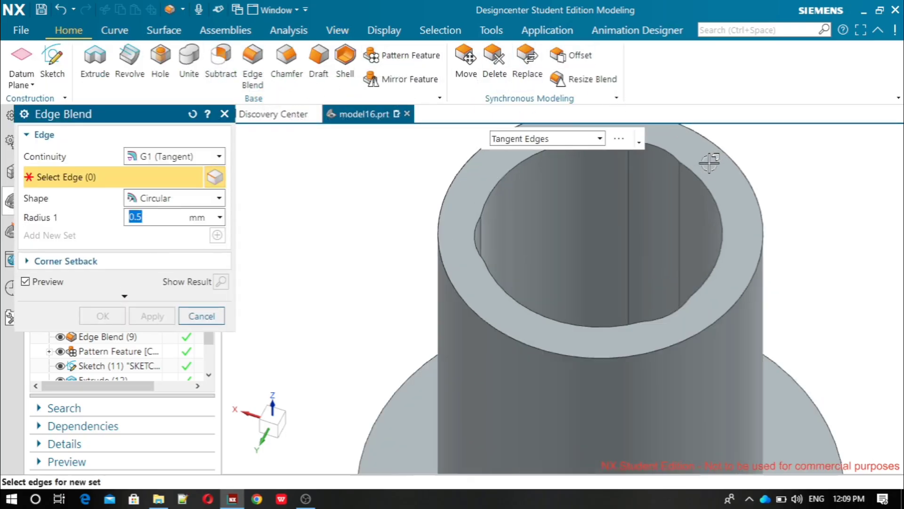
scroll(710, 163, down, 2)
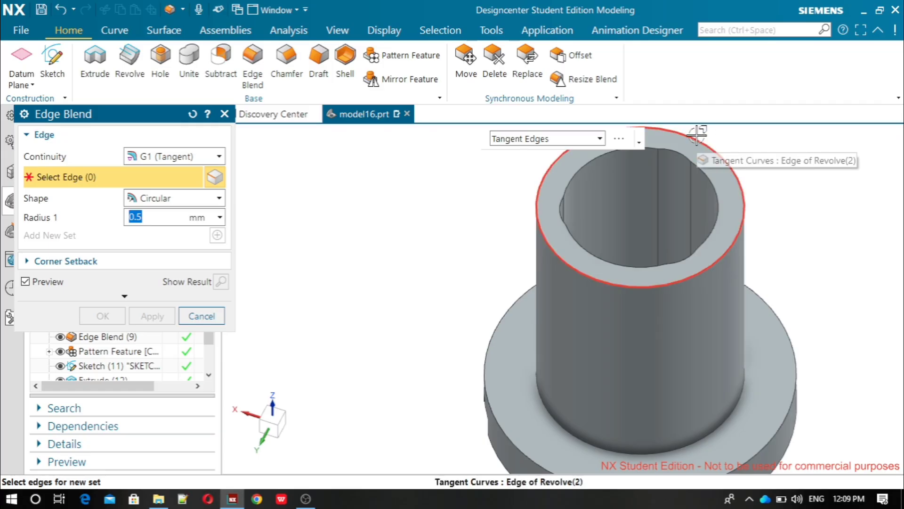
click(696, 134)
- Add the bore's rim edges between the grooves at the tube's free end to the blend selection
scroll(704, 174, up, 2)
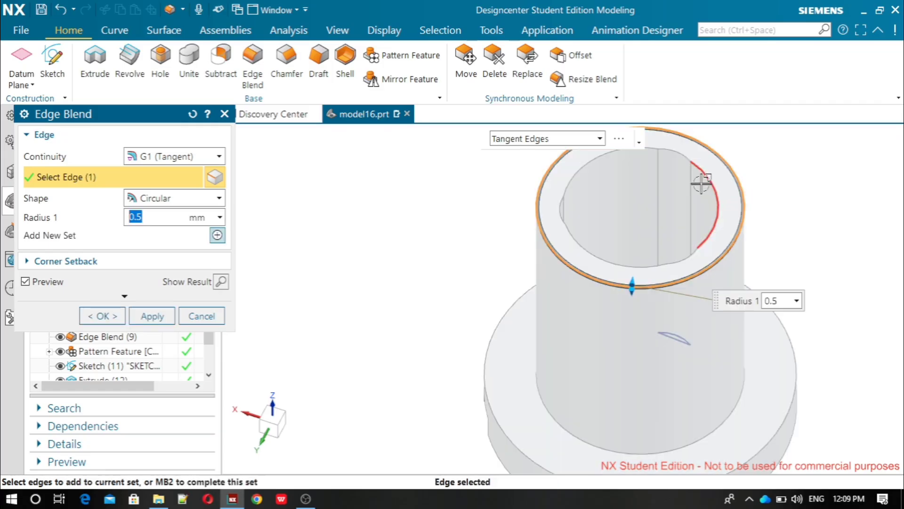
scroll(706, 172, up, 2)
scroll(706, 173, up, 2)
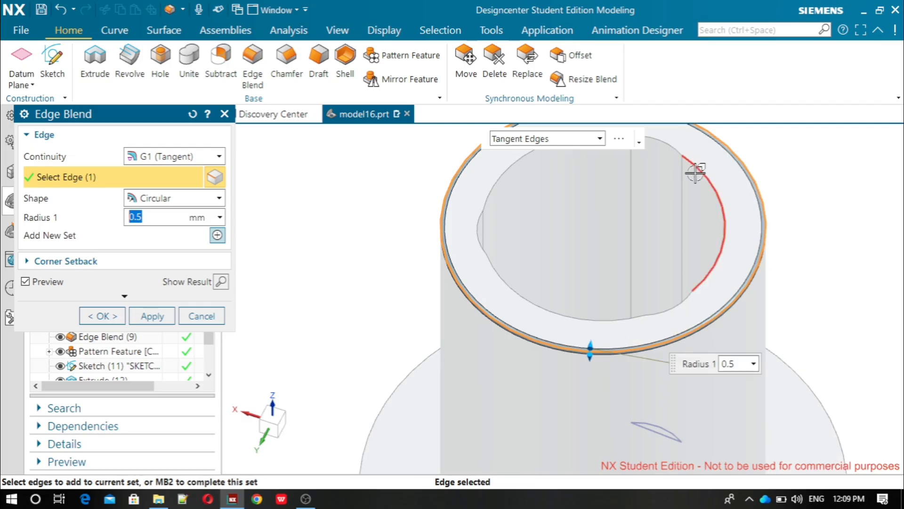
click(701, 174)
scroll(613, 158, down, 4)
click(567, 165)
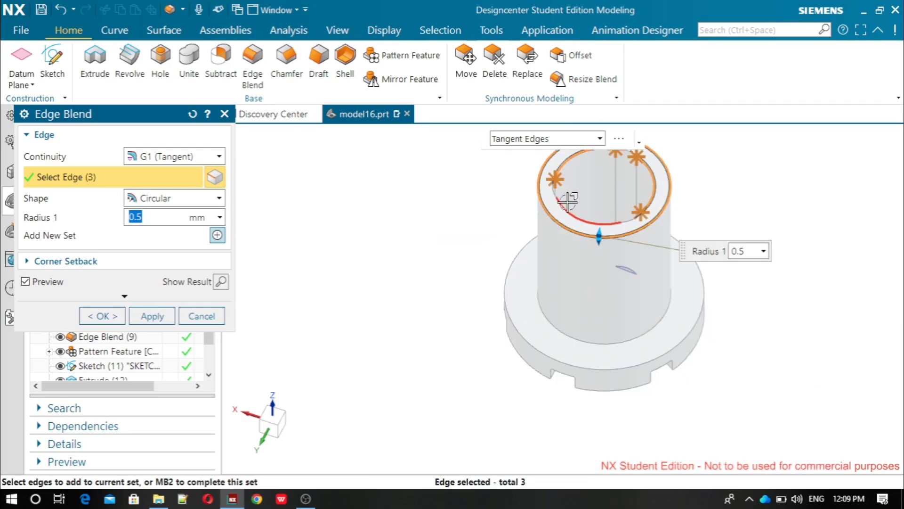
click(567, 200)
- Add the flange's outer circular edge and its slotted-side edges to the selection, and apply the 0.5 mm blend
scroll(584, 277, up, 3)
click(571, 445)
scroll(573, 452, down, 3)
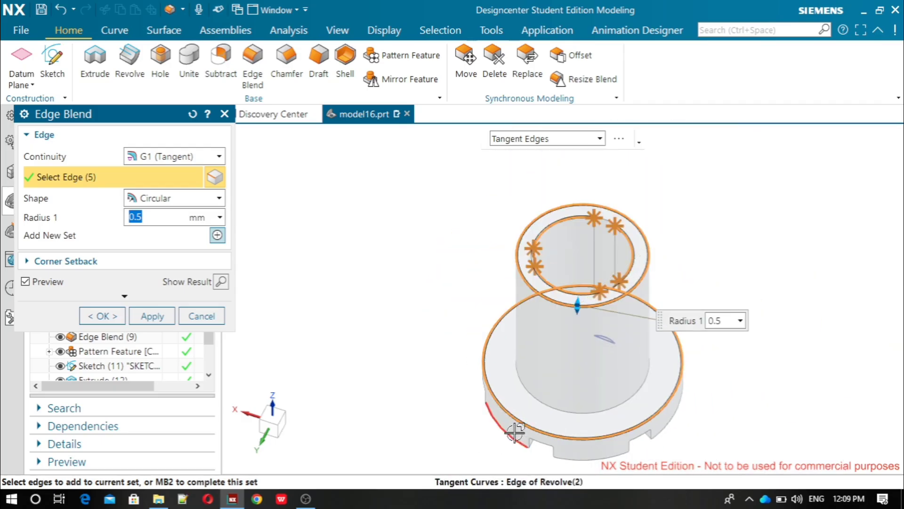
click(574, 460)
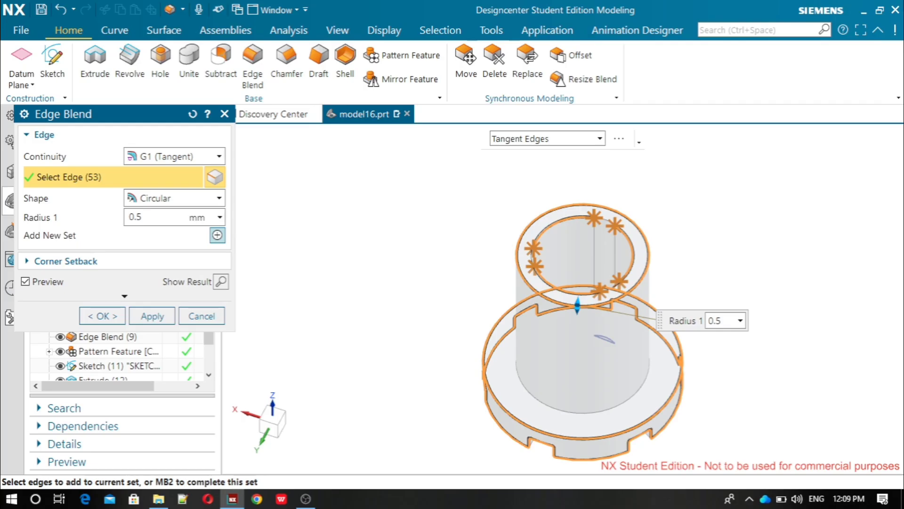
click(141, 315)
click(201, 316)
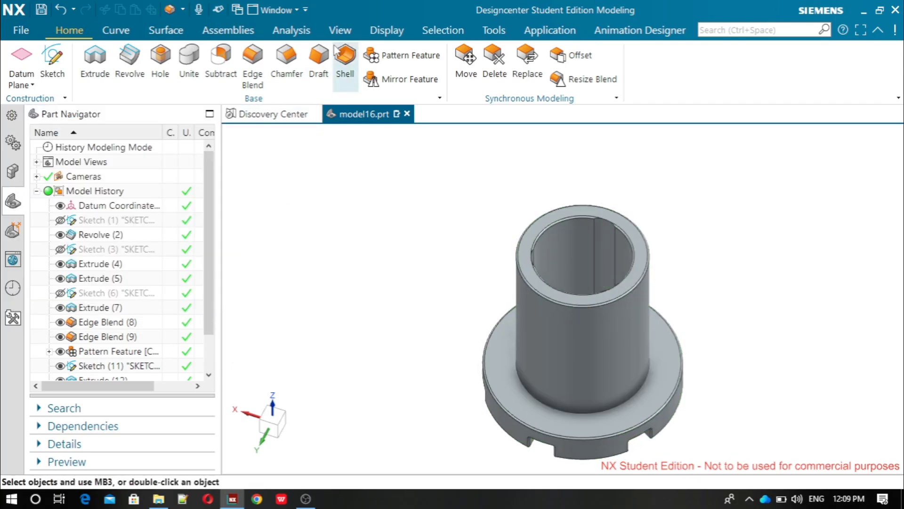
- Turn the part so its slotted flange faces up and apply the system scene Gel Lights Yellow and Blue Dark Gloss
click(339, 30)
click(175, 79)
drag(719, 399, 811, 339)
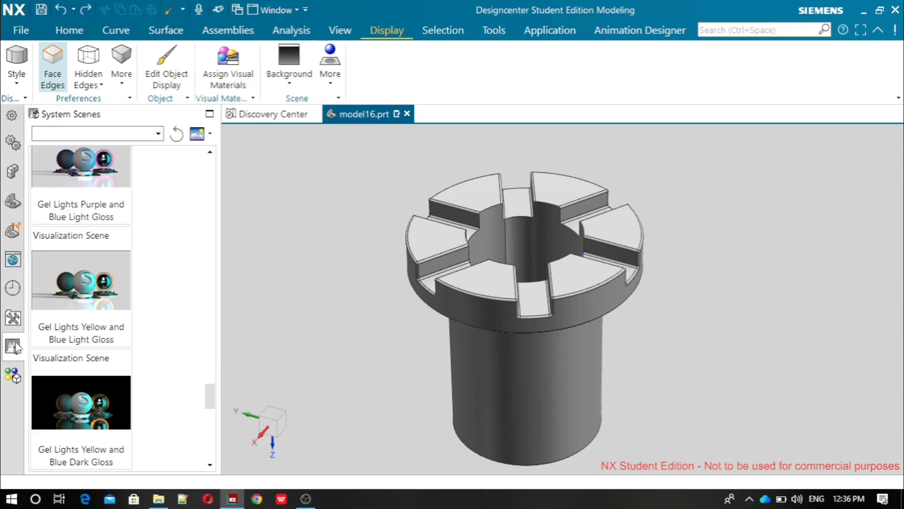
scroll(41, 282, down, 10)
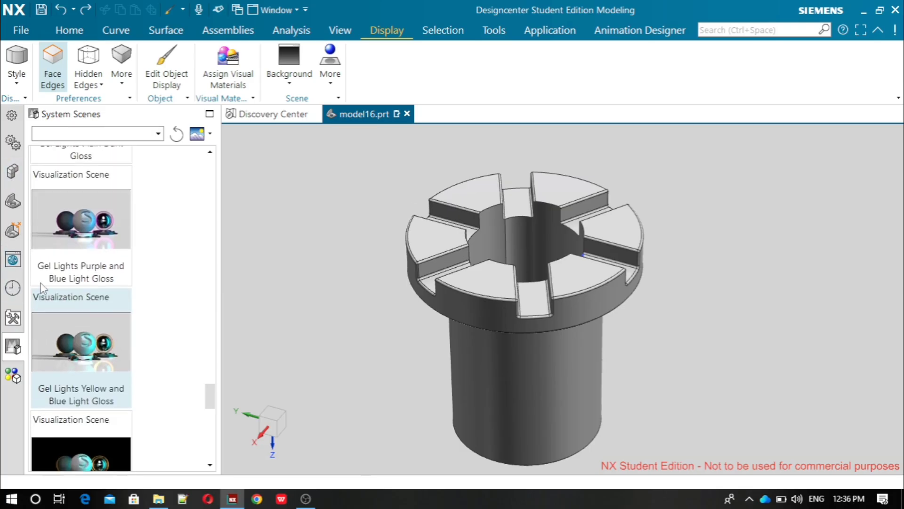
scroll(40, 282, up, 2)
scroll(38, 284, down, 4)
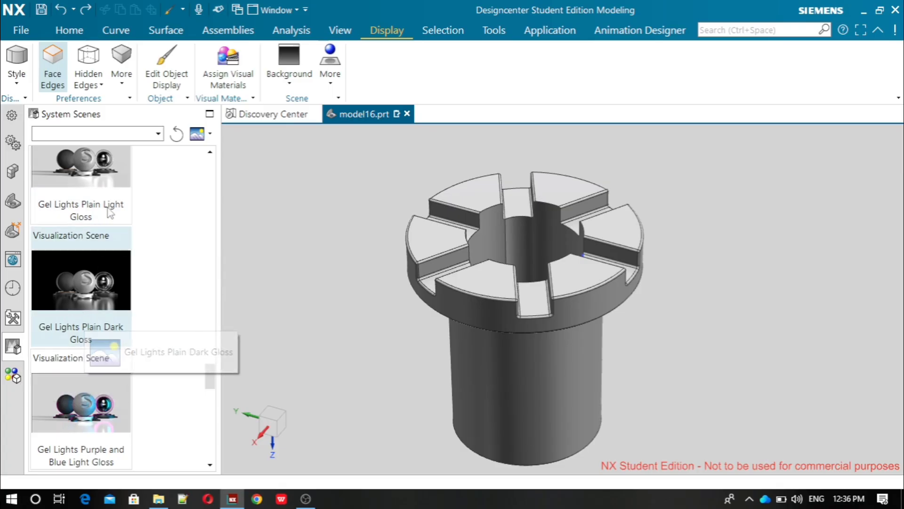
scroll(69, 316, down, 6)
scroll(110, 213, down, 6)
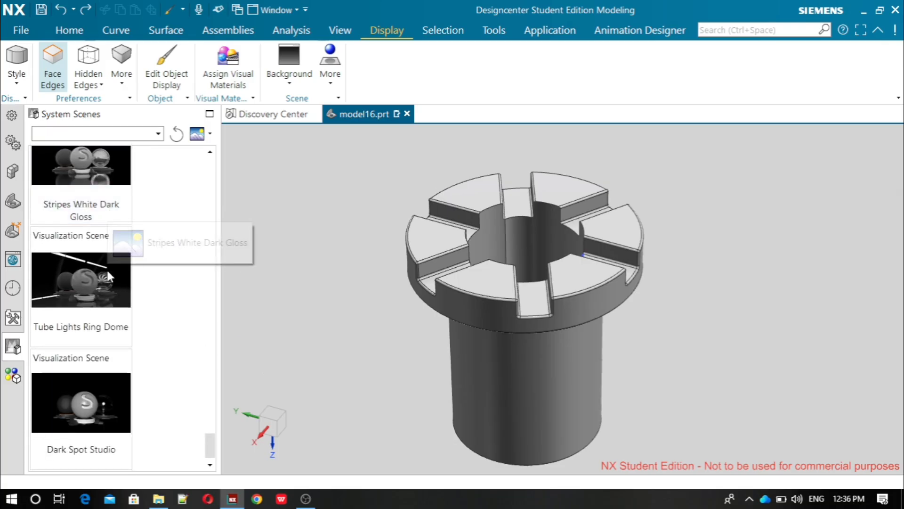
scroll(121, 292, up, 3)
scroll(122, 296, up, 9)
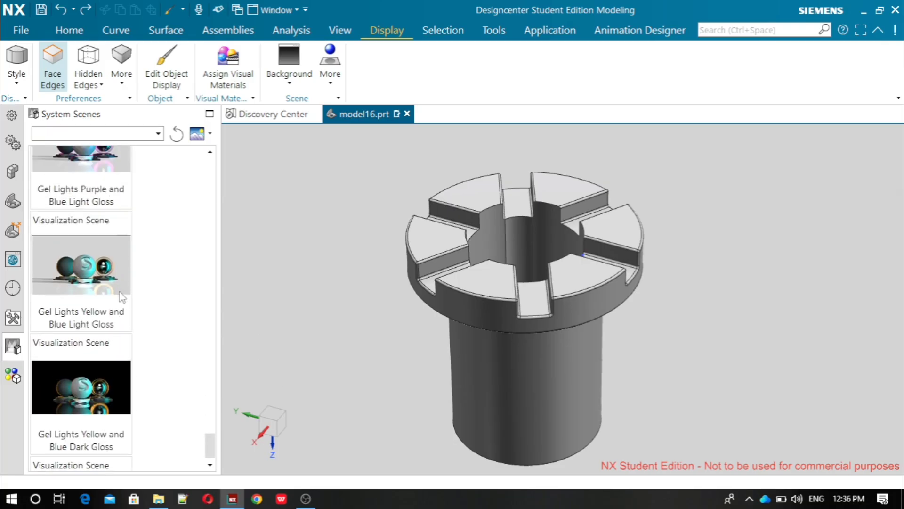
scroll(122, 296, down, 3)
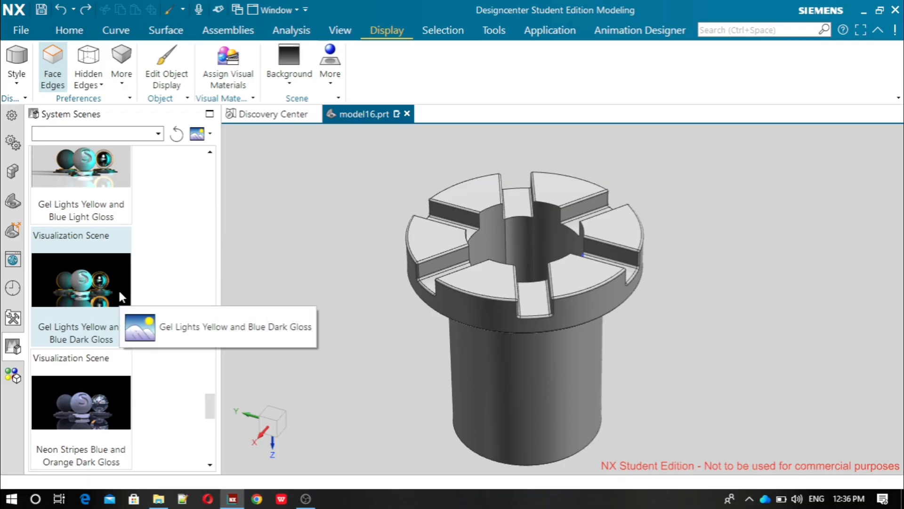
double_click(98, 310)
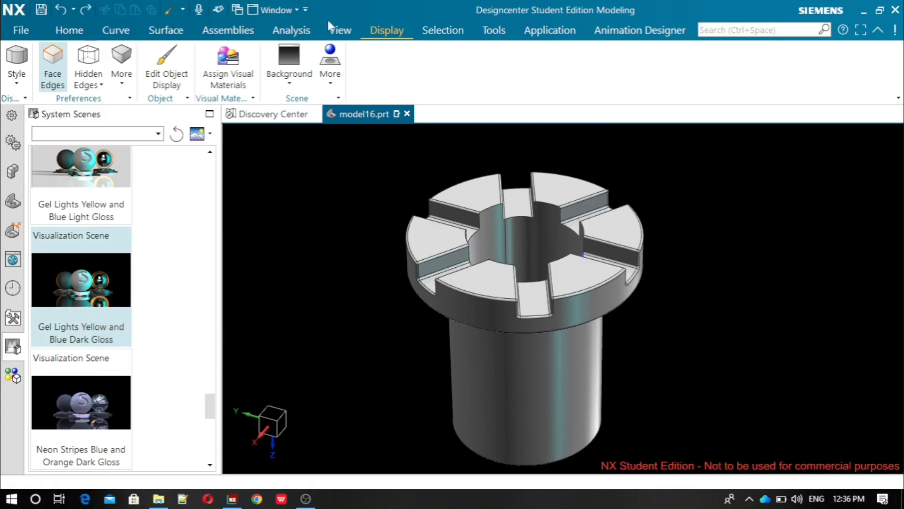
- Rotate the view to examine the part under the dark visualization scene
click(338, 30)
click(175, 80)
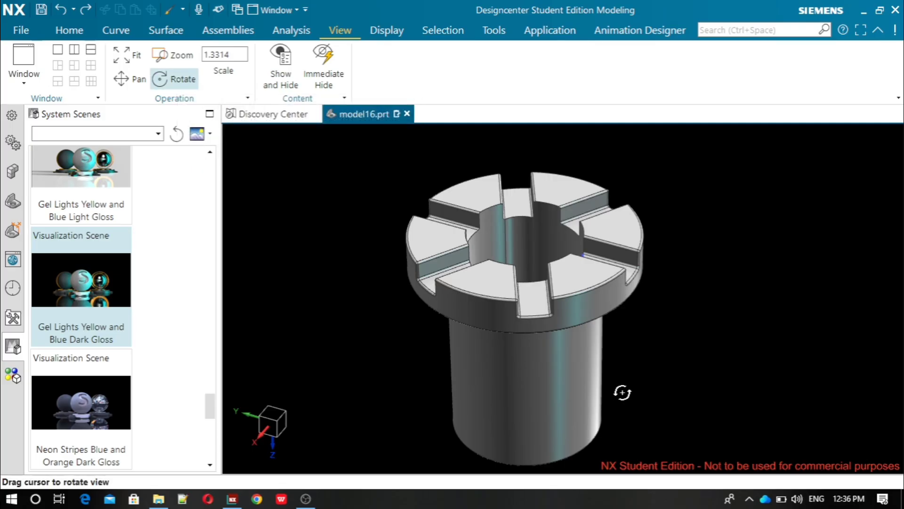